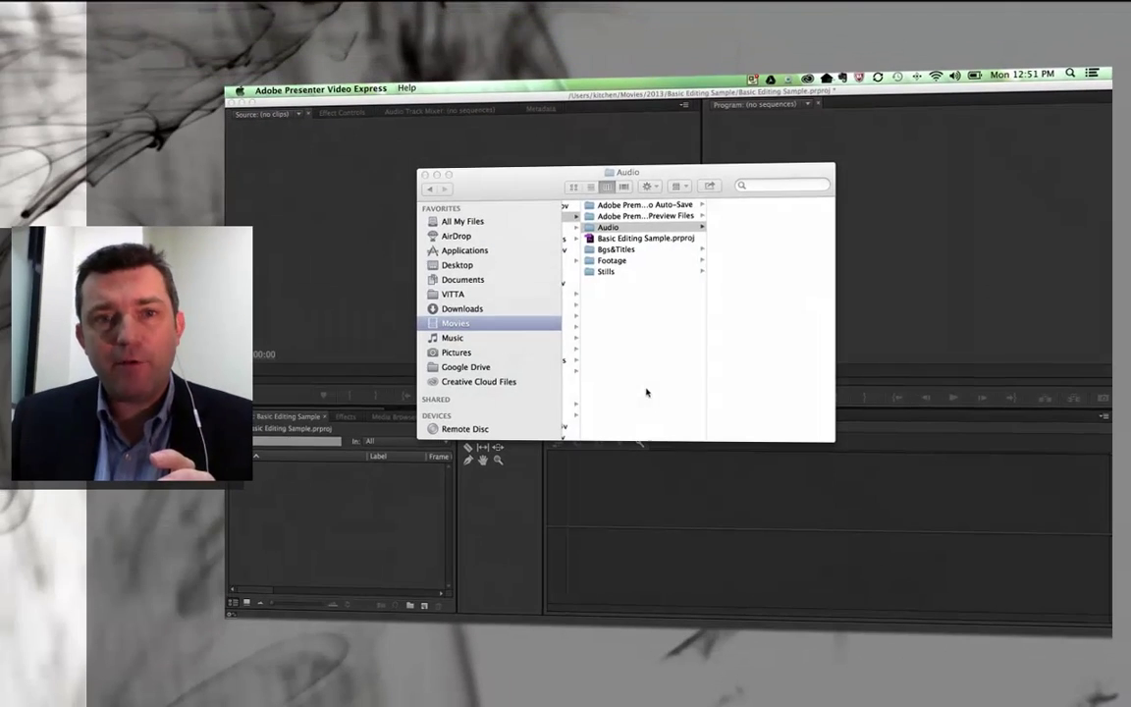
- Select Basic Editing Sample.prproj in Finder to show its 33 KB project file details
left_click(575, 393)
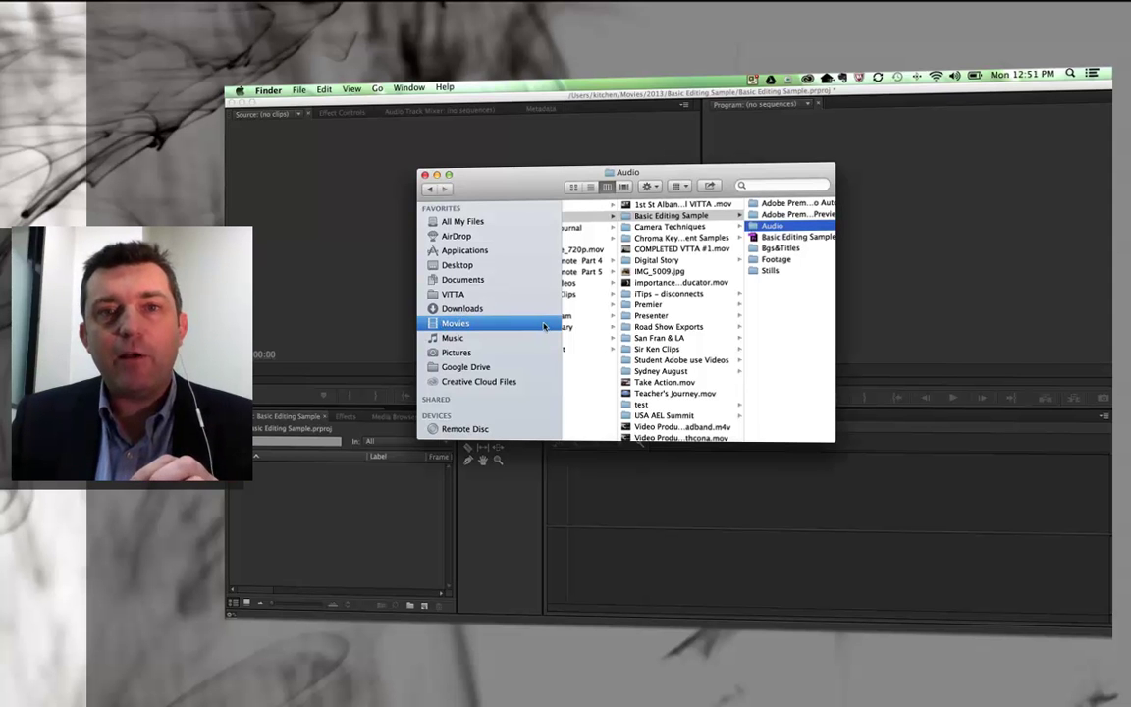
scroll(589, 329, "left", 3)
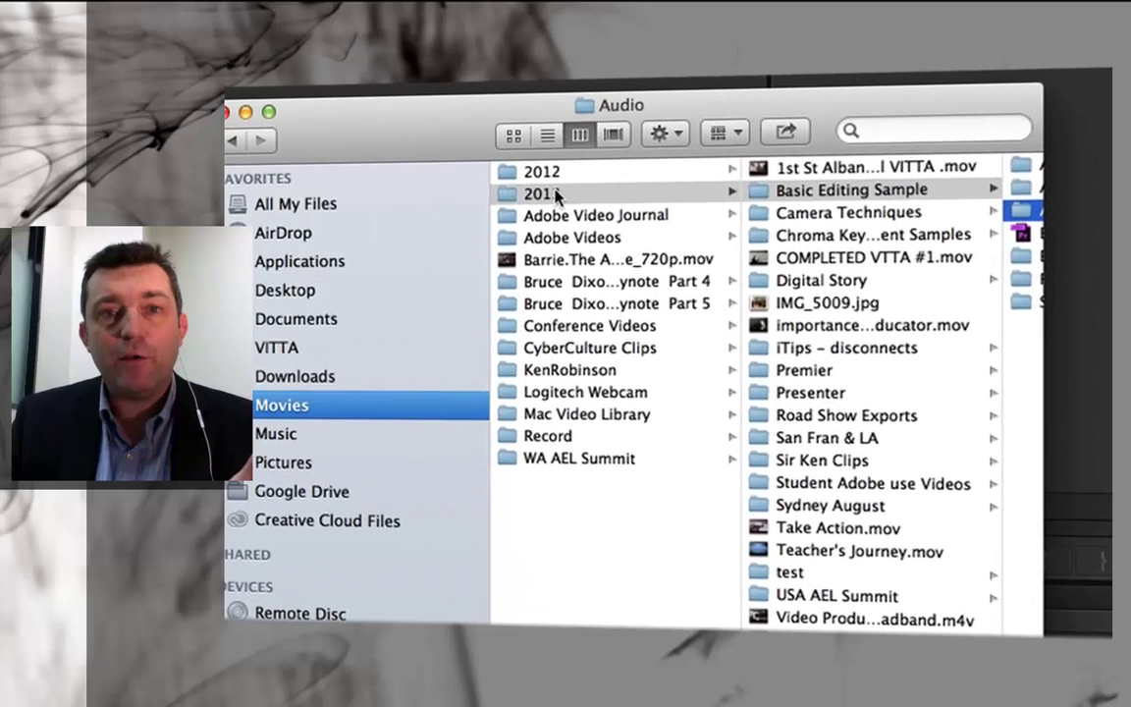
scroll(557, 195, "right", 5)
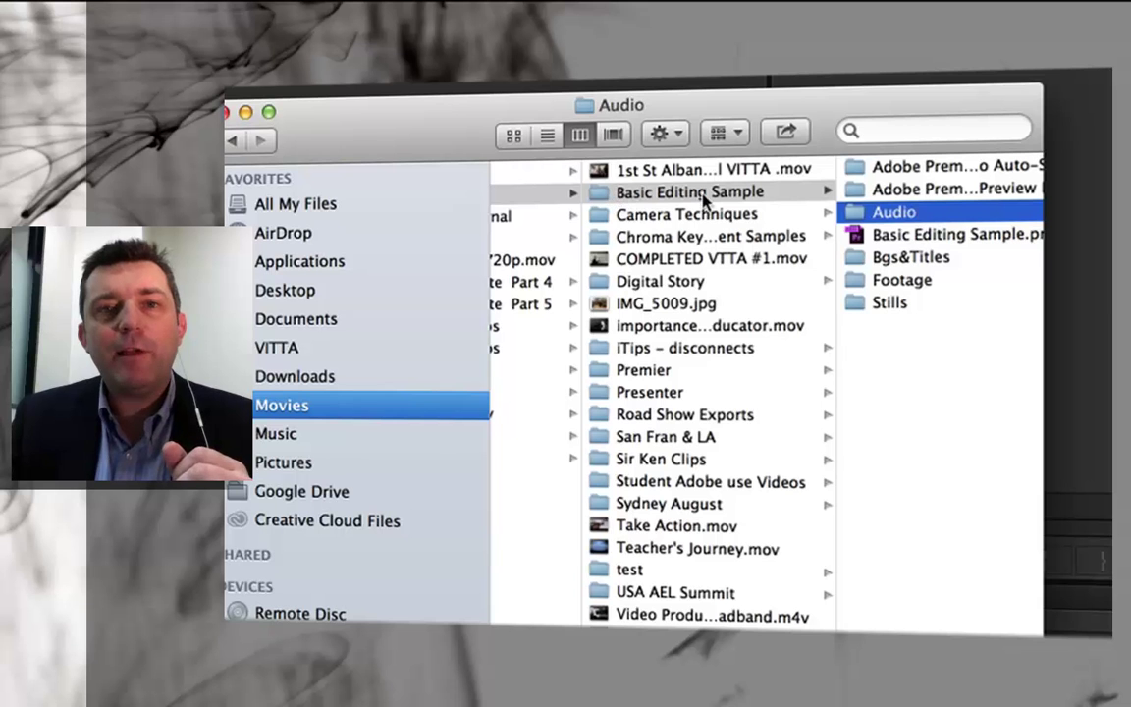
scroll(727, 194, "right", 3)
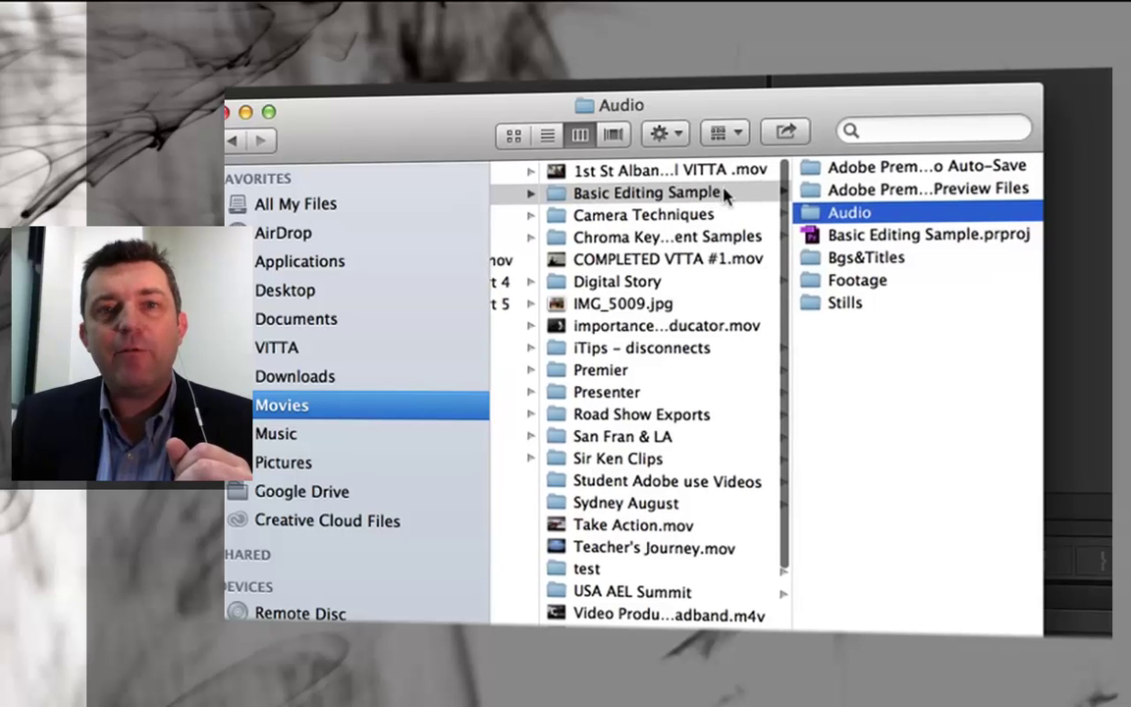
scroll(776, 226, "right", 3)
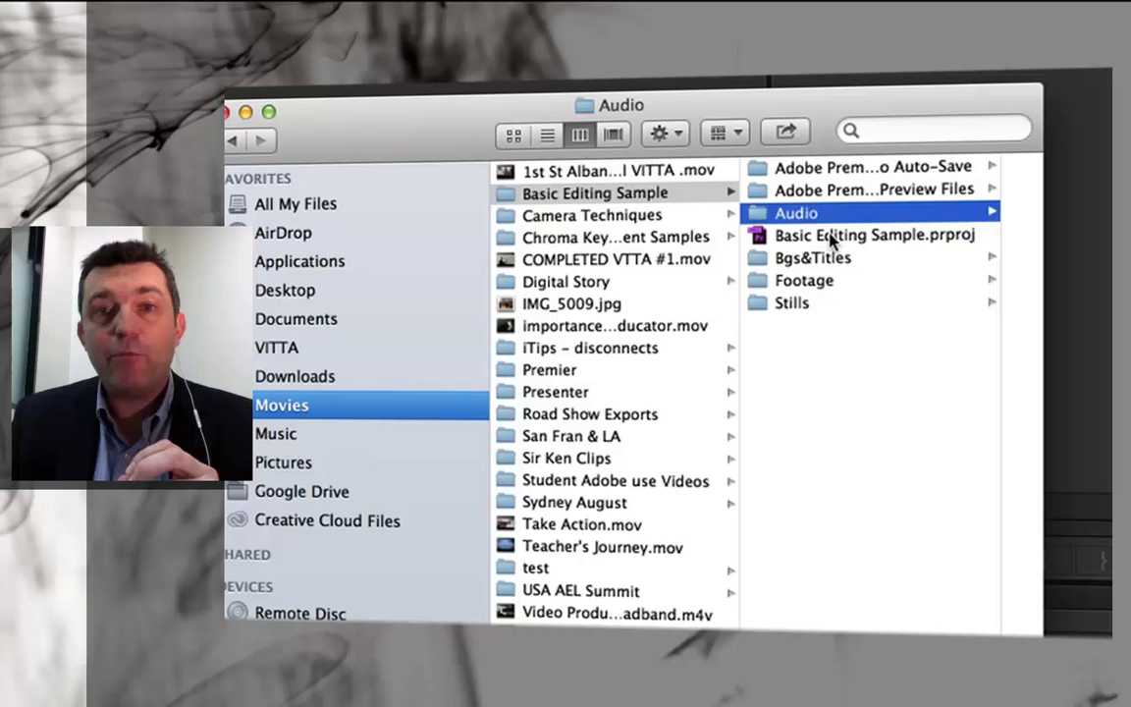
left_click(798, 235)
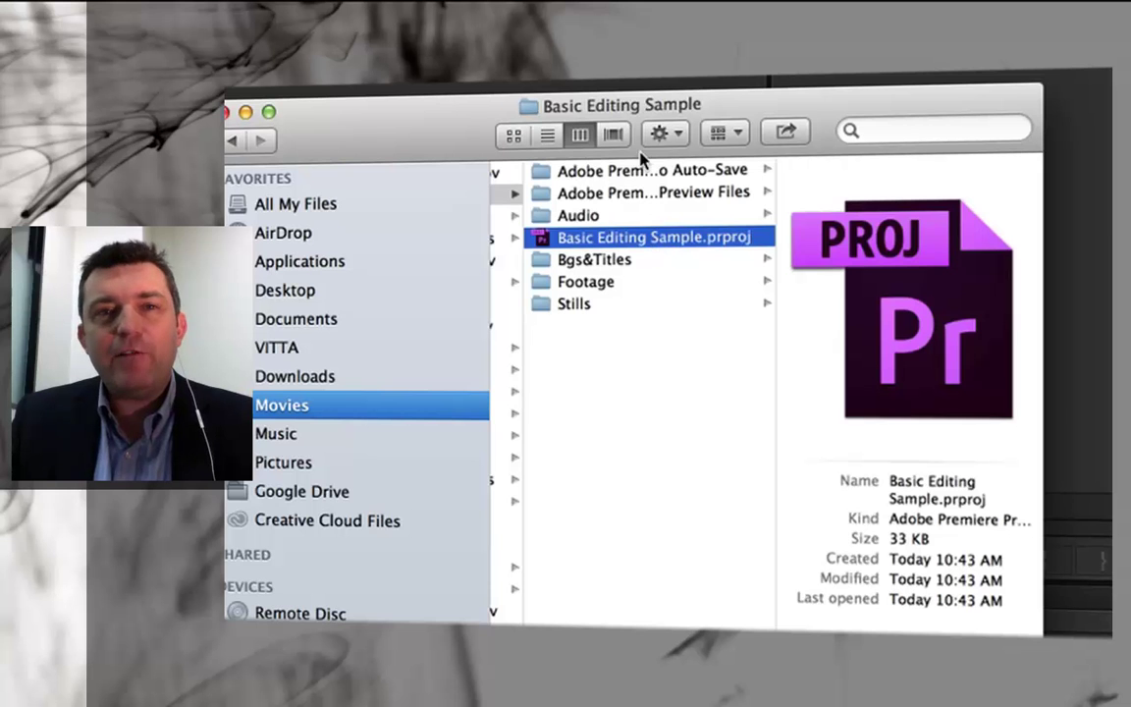
- Look through the Auto-Save, Preview Files, Audio, Bgs&Titles and Stills subfolders, ending in the empty Footage folder
left_click(583, 169)
left_click(584, 190)
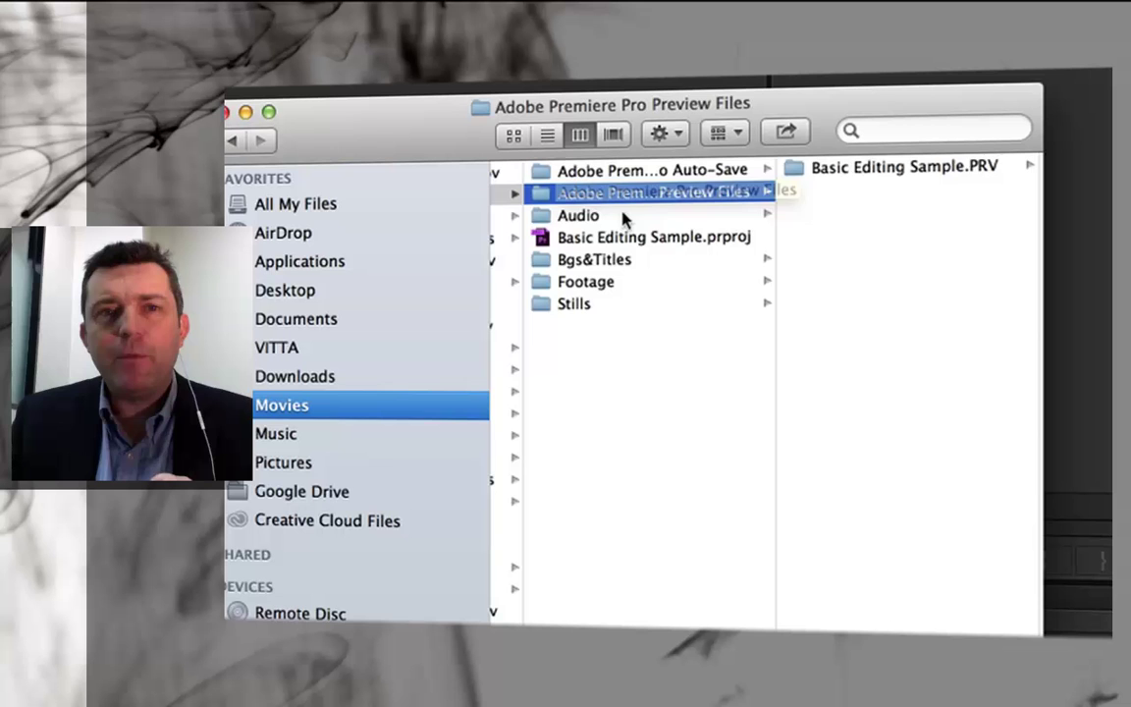
left_click(578, 216)
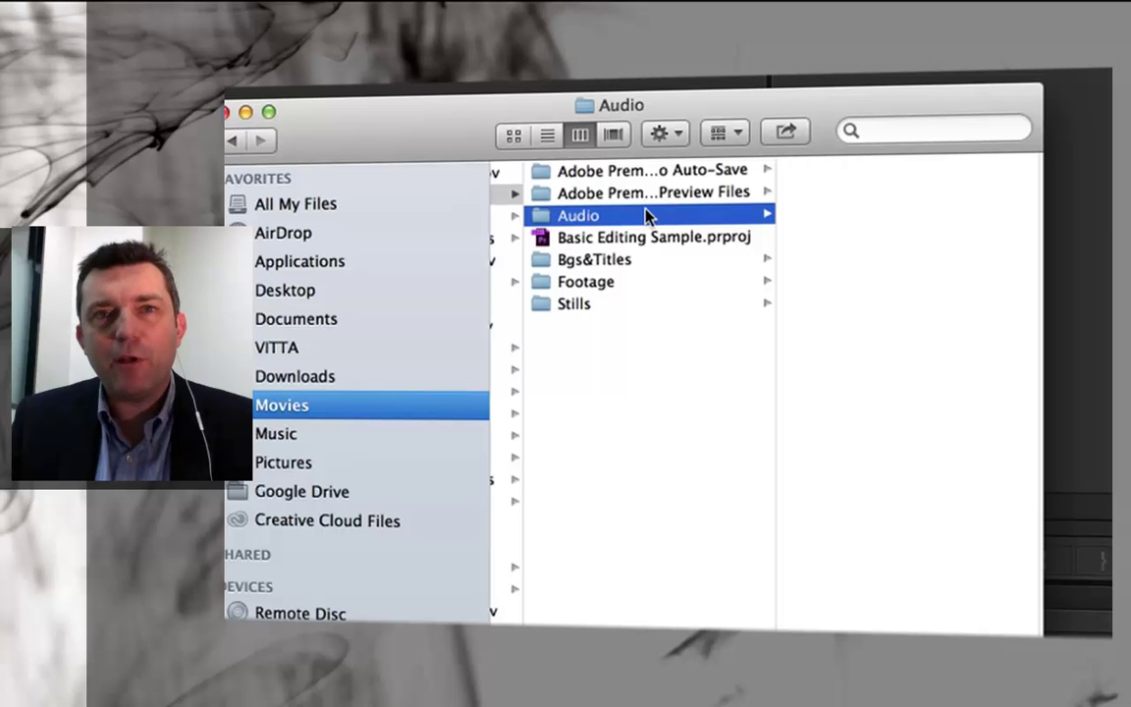
left_click(586, 260)
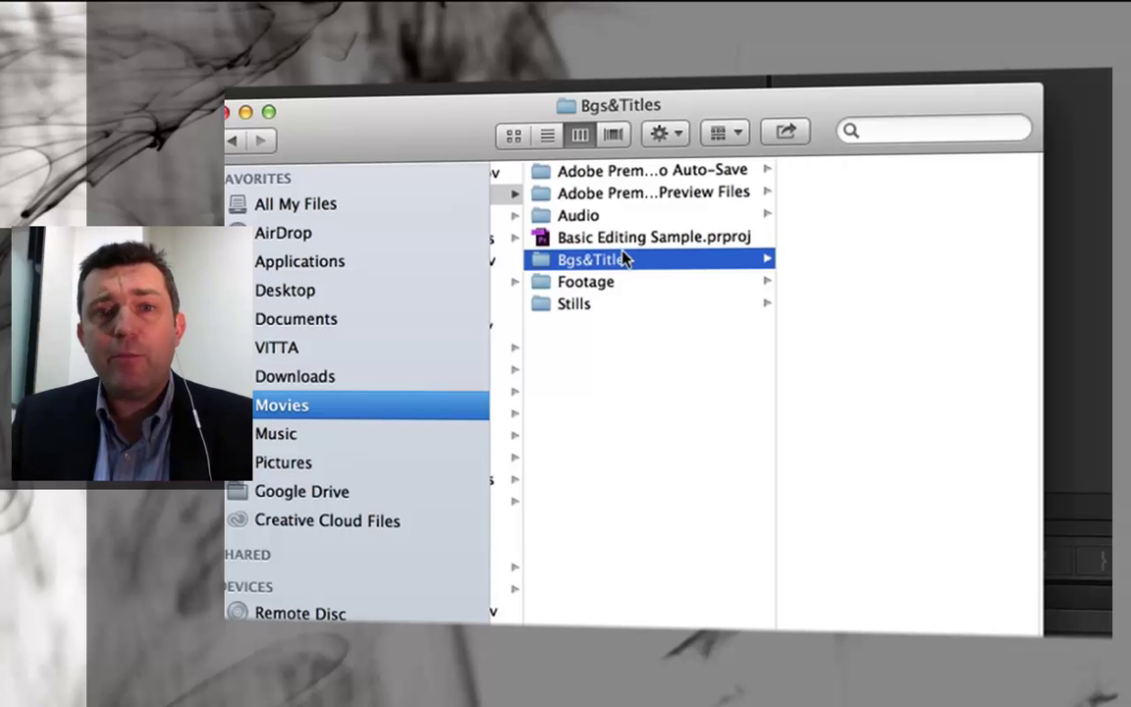
left_click(567, 282)
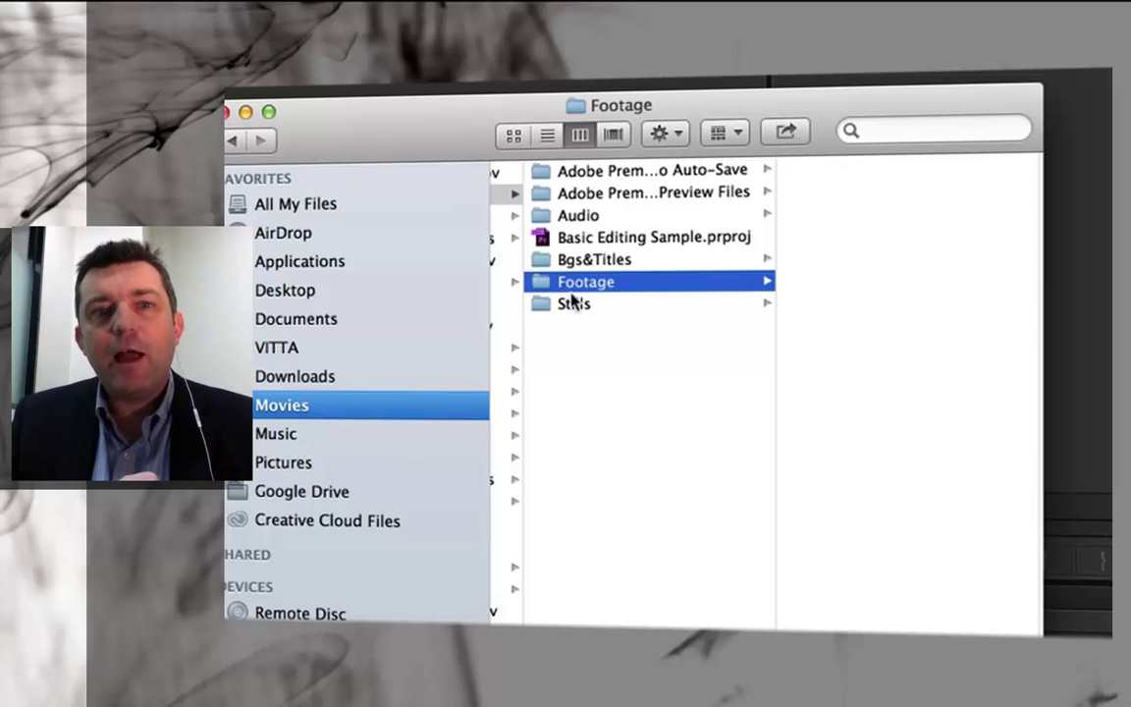
left_click(570, 302)
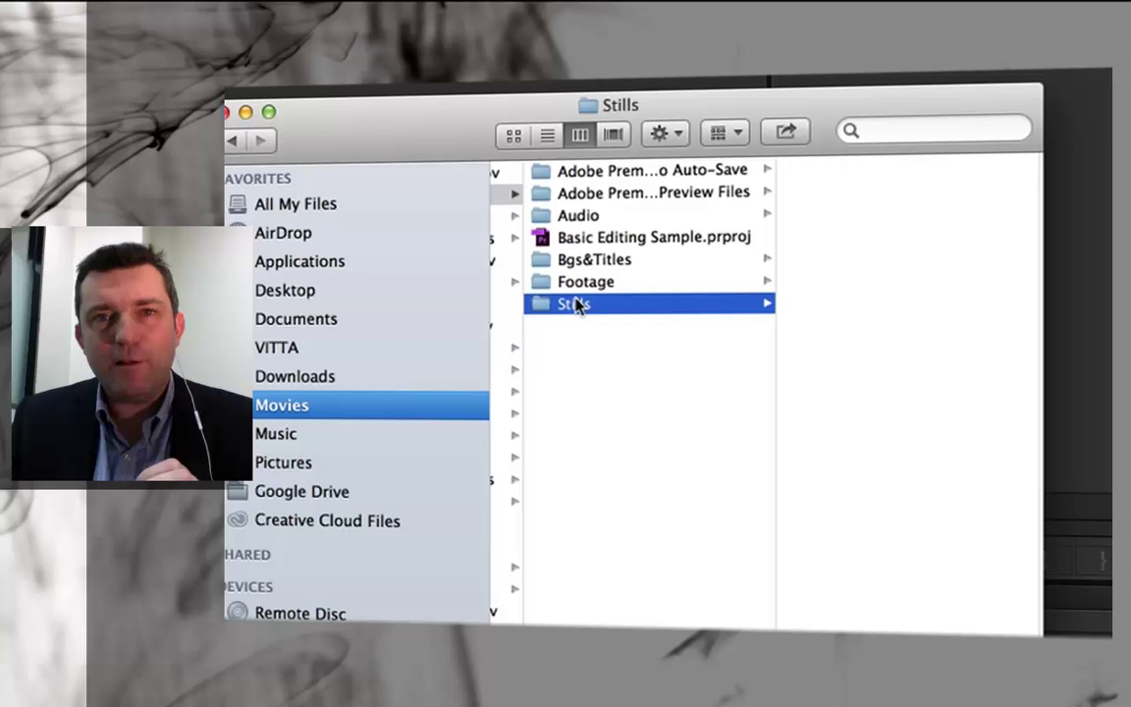
left_click(573, 282)
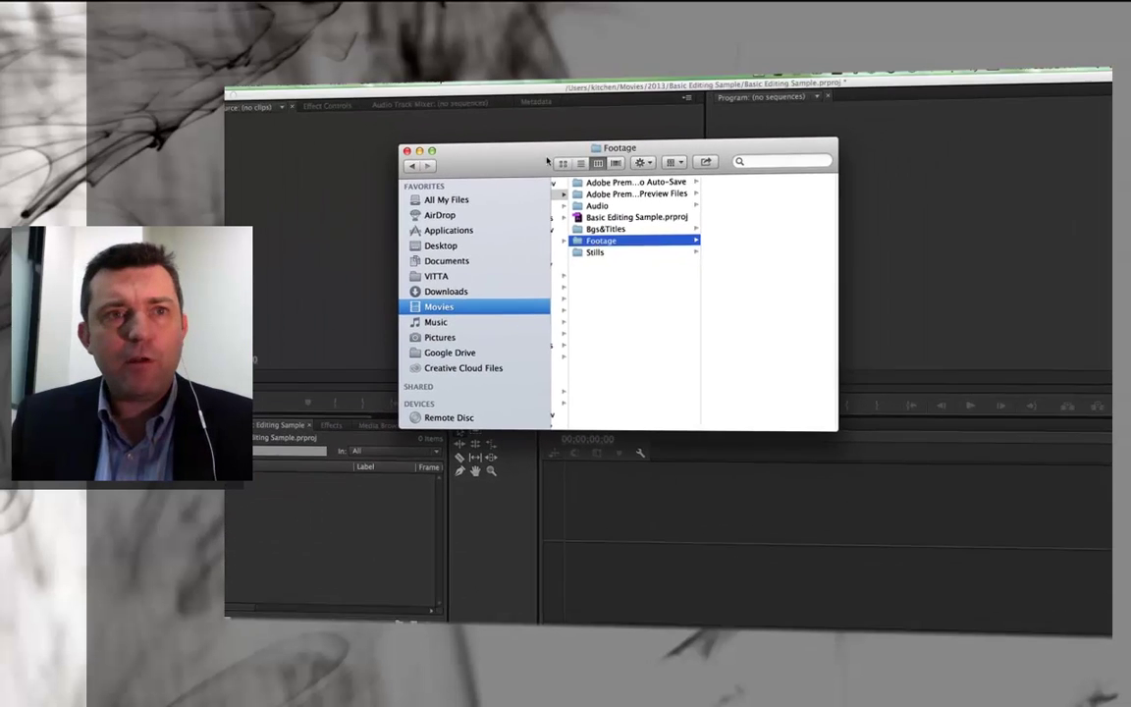
- Open a second Finder window and browse to Movies > 2013 > Camera Techniques
left_click(294, 90)
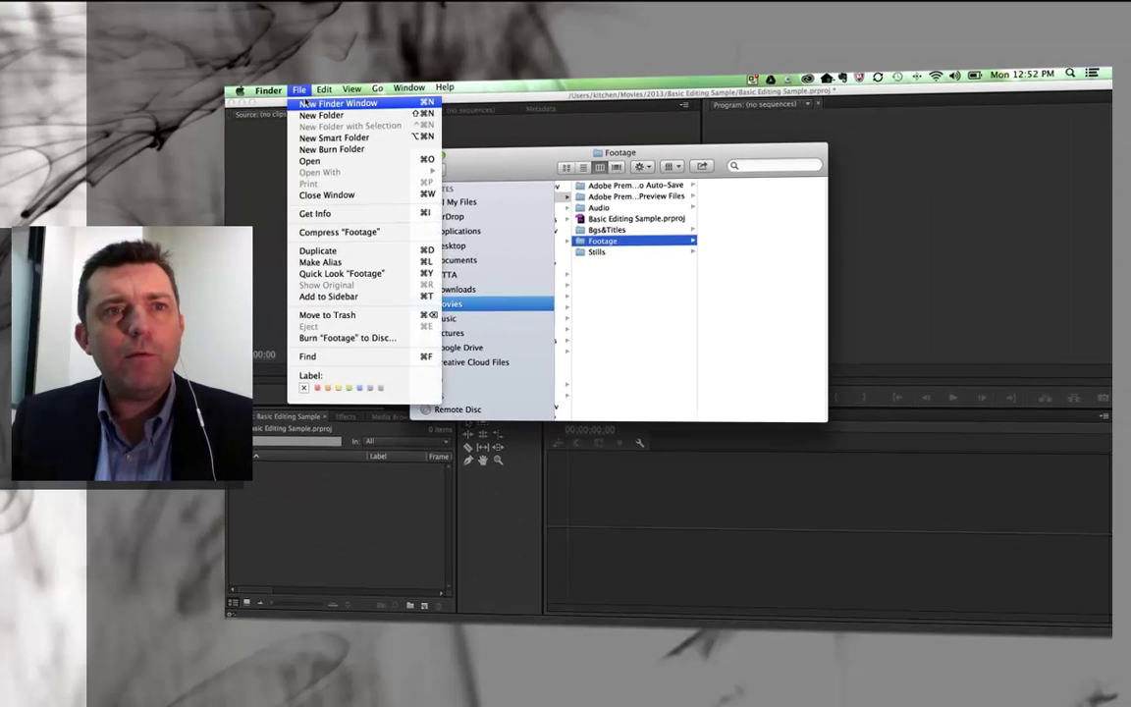
left_click(304, 102)
left_click_drag(602, 224, 732, 288)
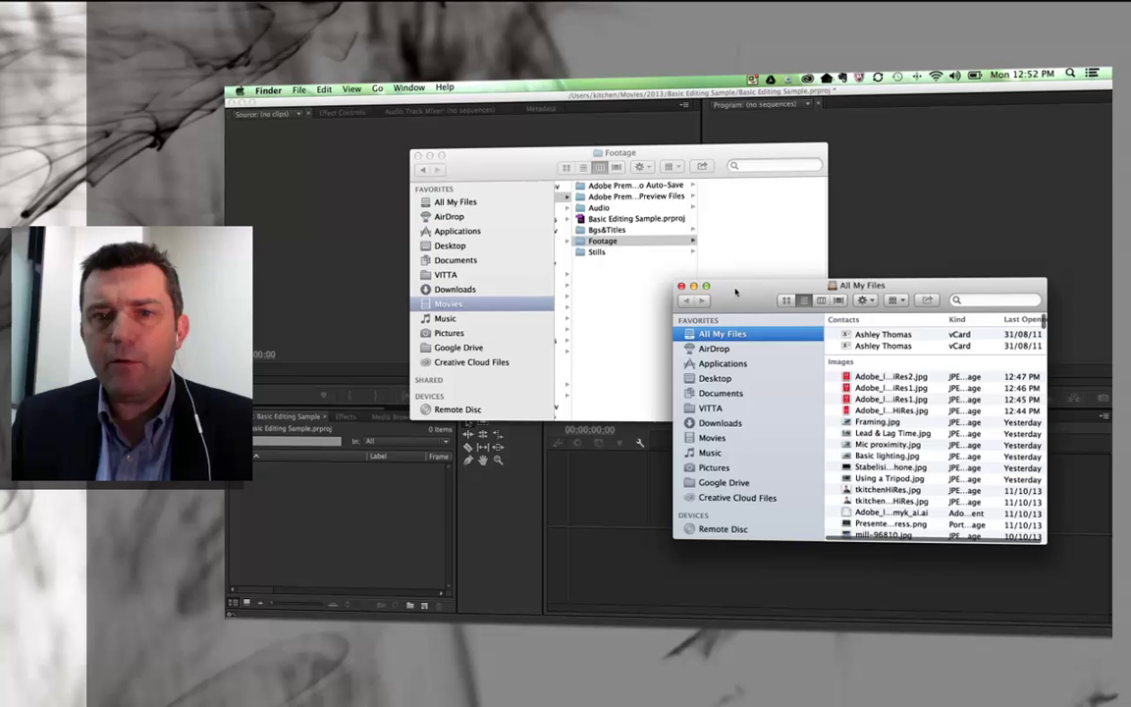
left_click(732, 439)
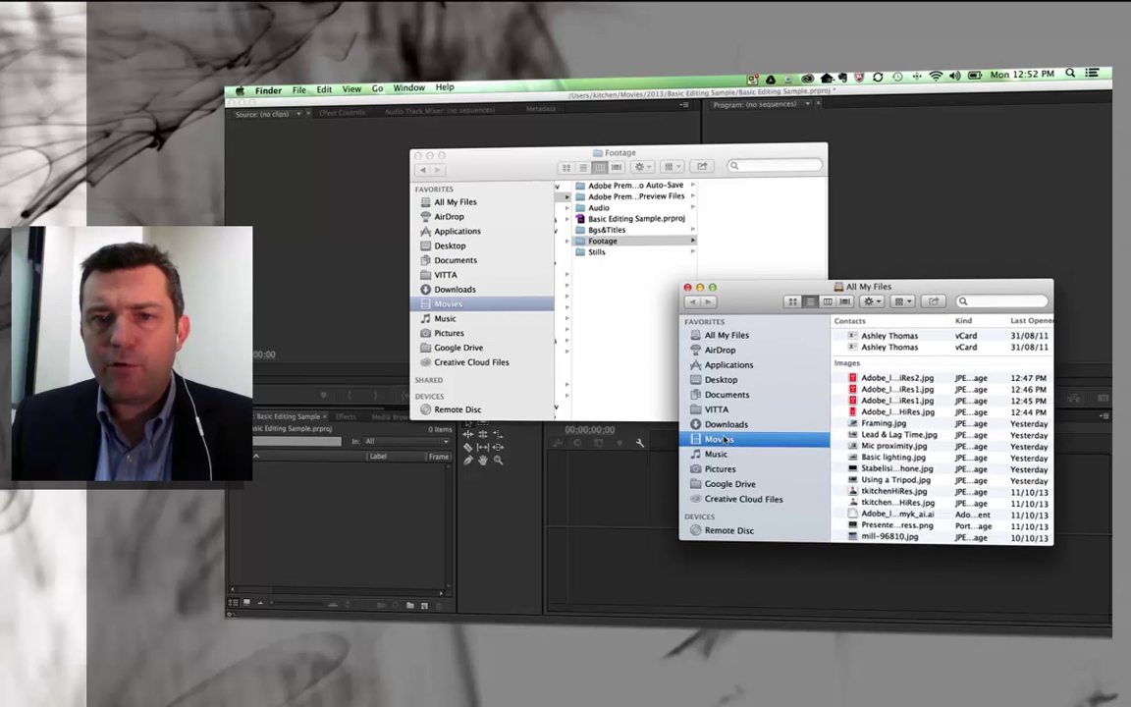
left_click(857, 331)
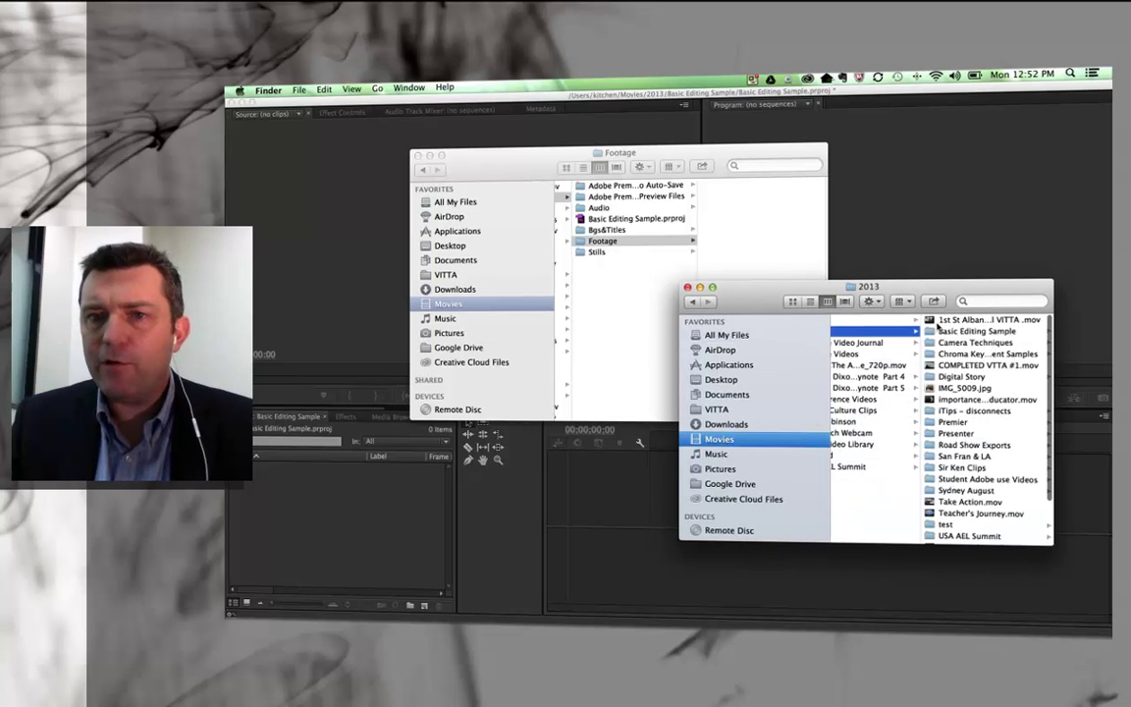
left_click(950, 343)
left_click_drag(855, 283, 824, 275)
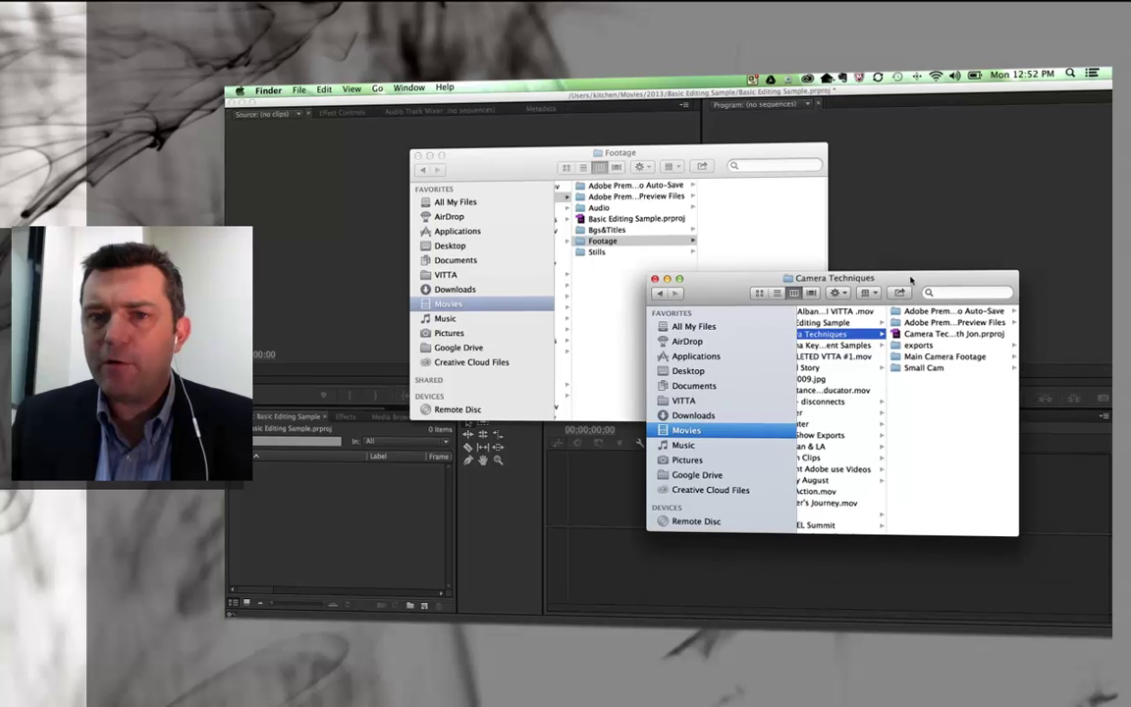
- Select the 04_0003_2013-10-11_120143.M2T clip in Main Camera Footage, alongside the Footage window
left_click(920, 358)
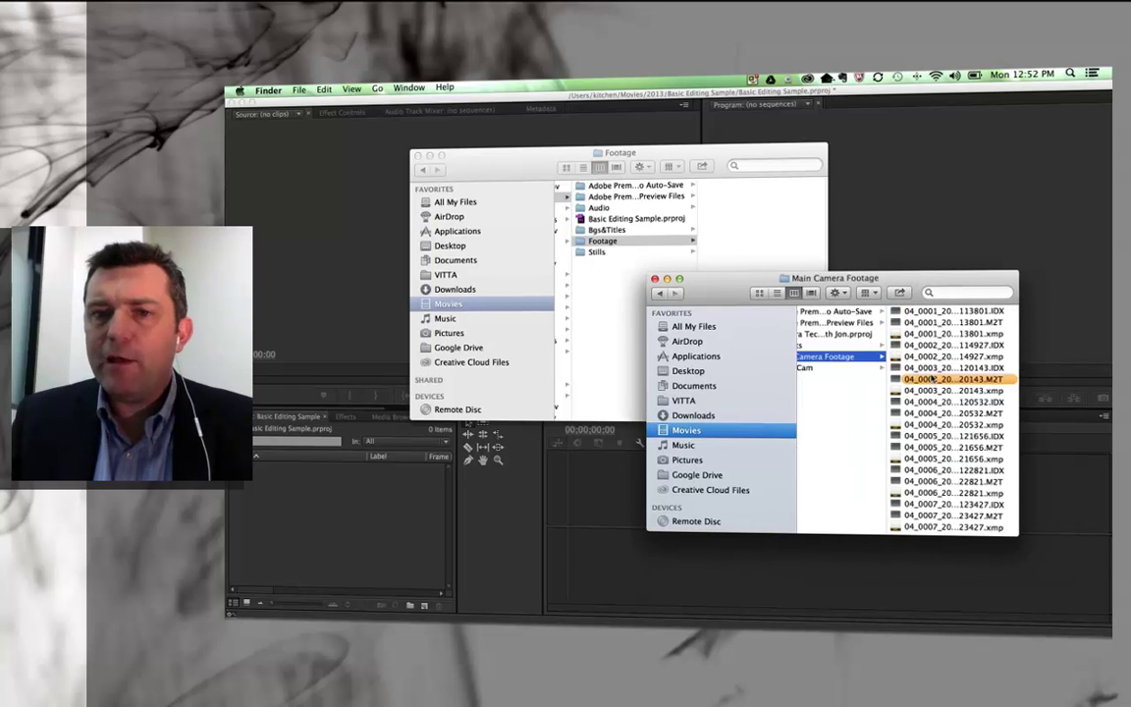
left_click(923, 380)
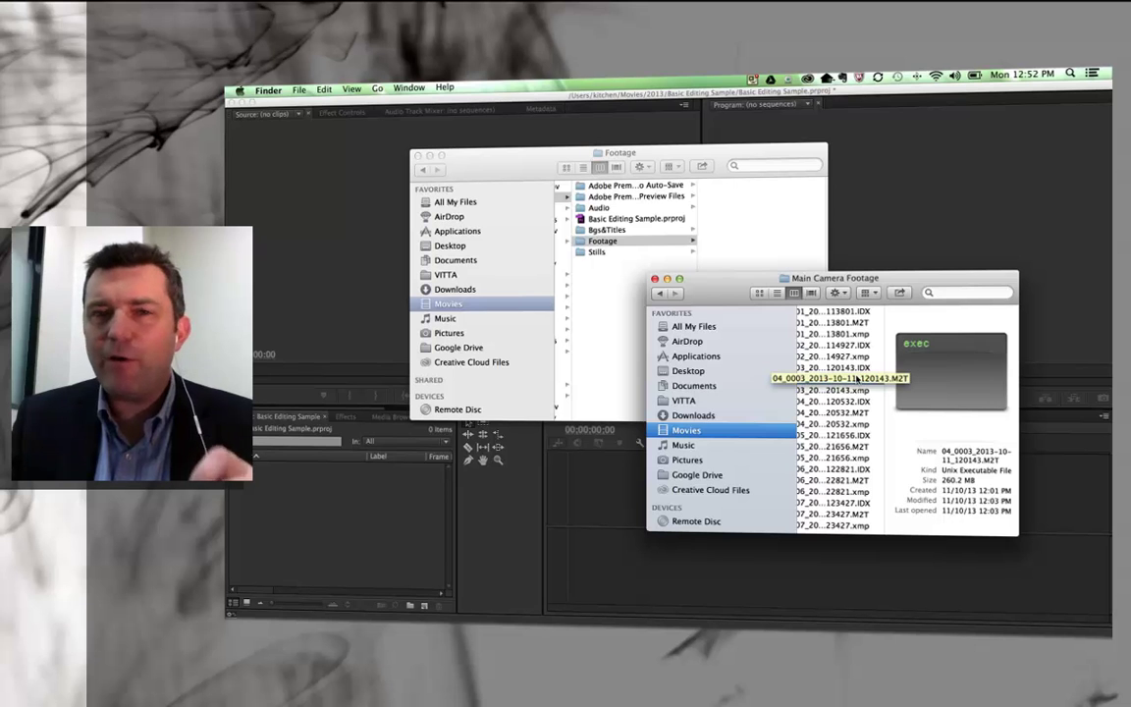
scroll(854, 383, "left", 3)
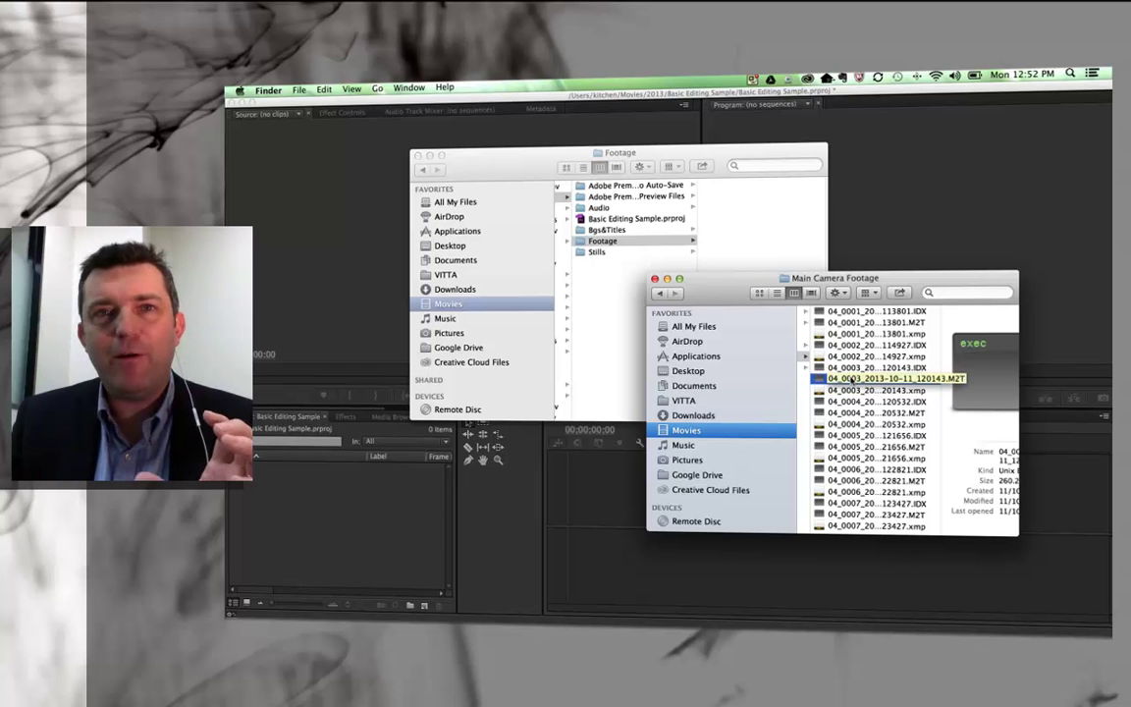
scroll(852, 382, "right", 3)
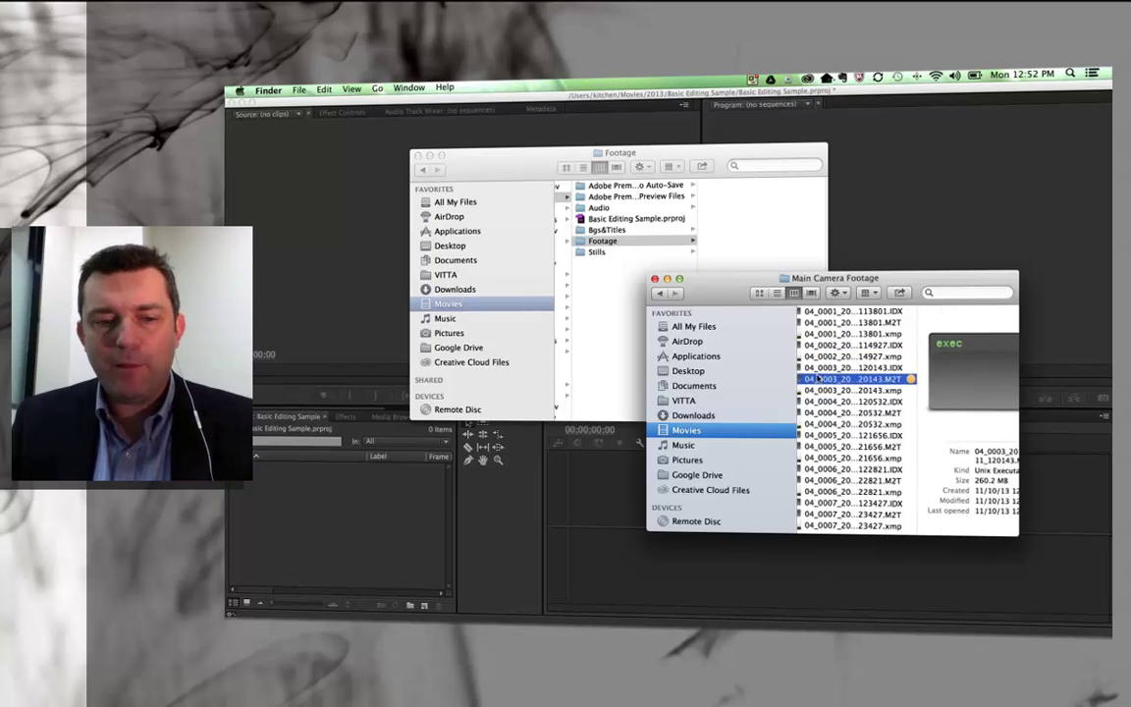
left_click(739, 235)
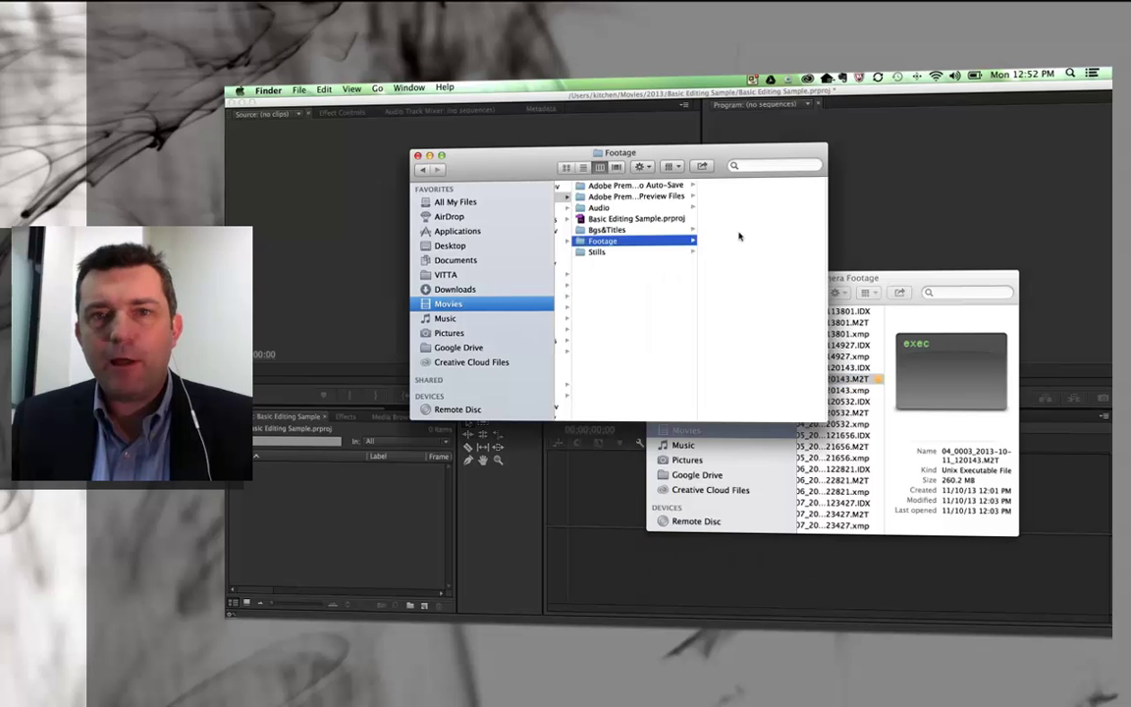
- Paste the M2T clip into Footage and get Adobe_logo HiRes2.jpg from Pictures into the Stills folder
key("super+v")
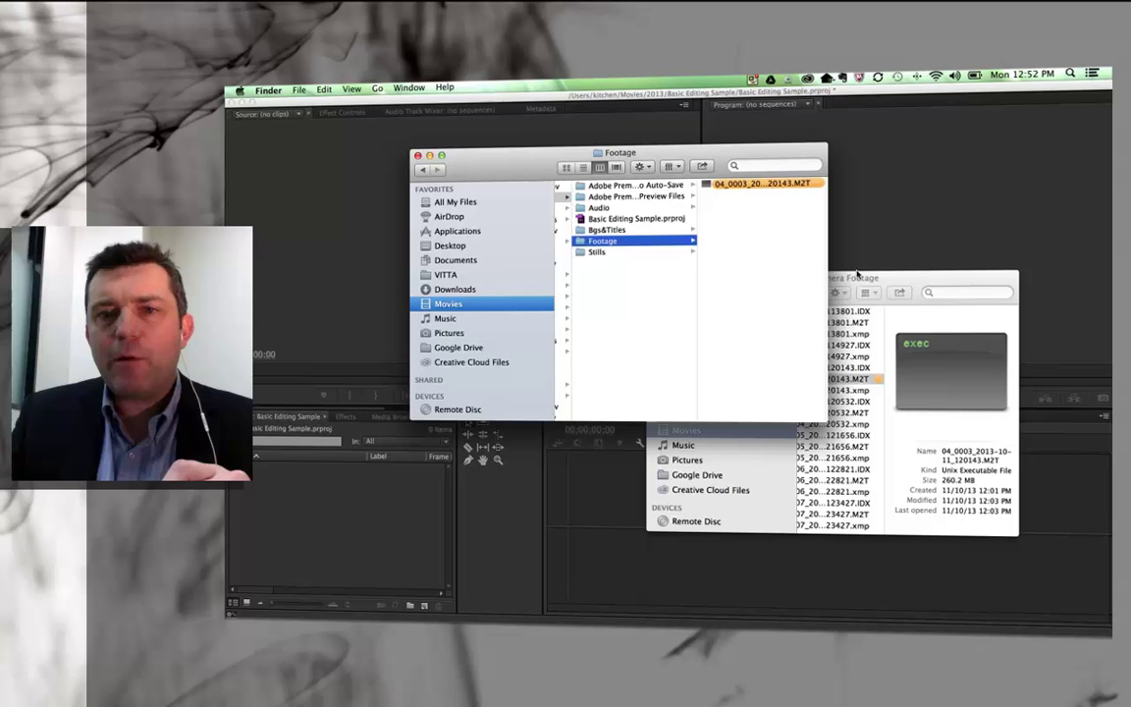
left_click(897, 292)
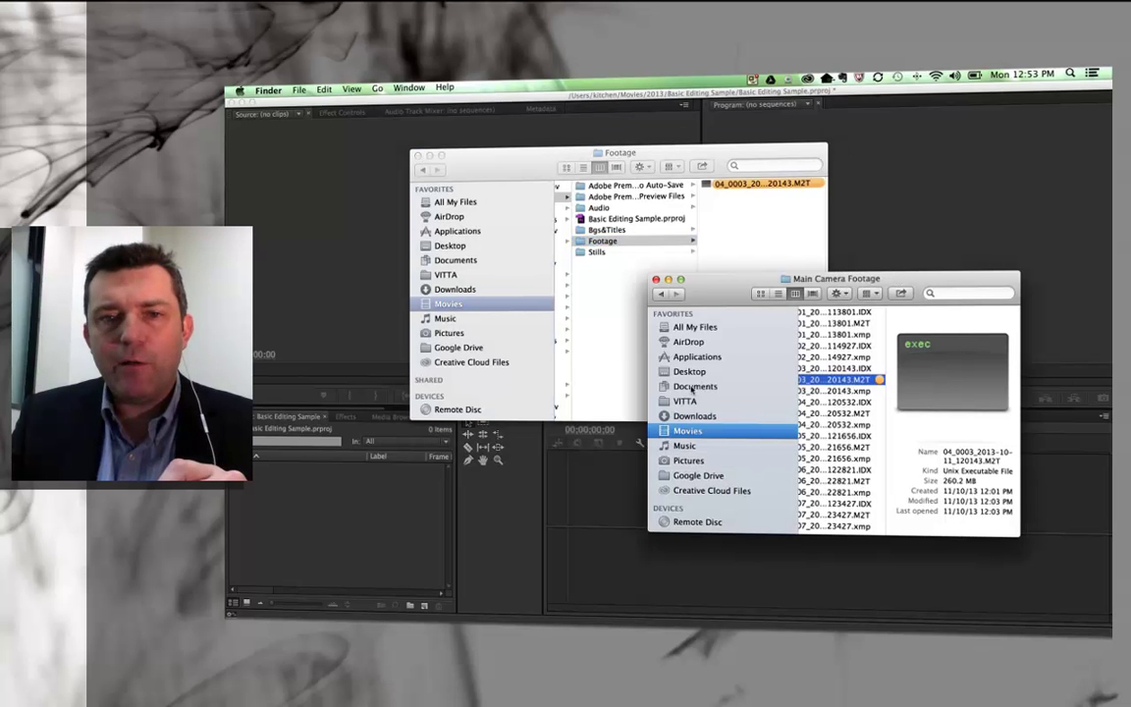
left_click(690, 460)
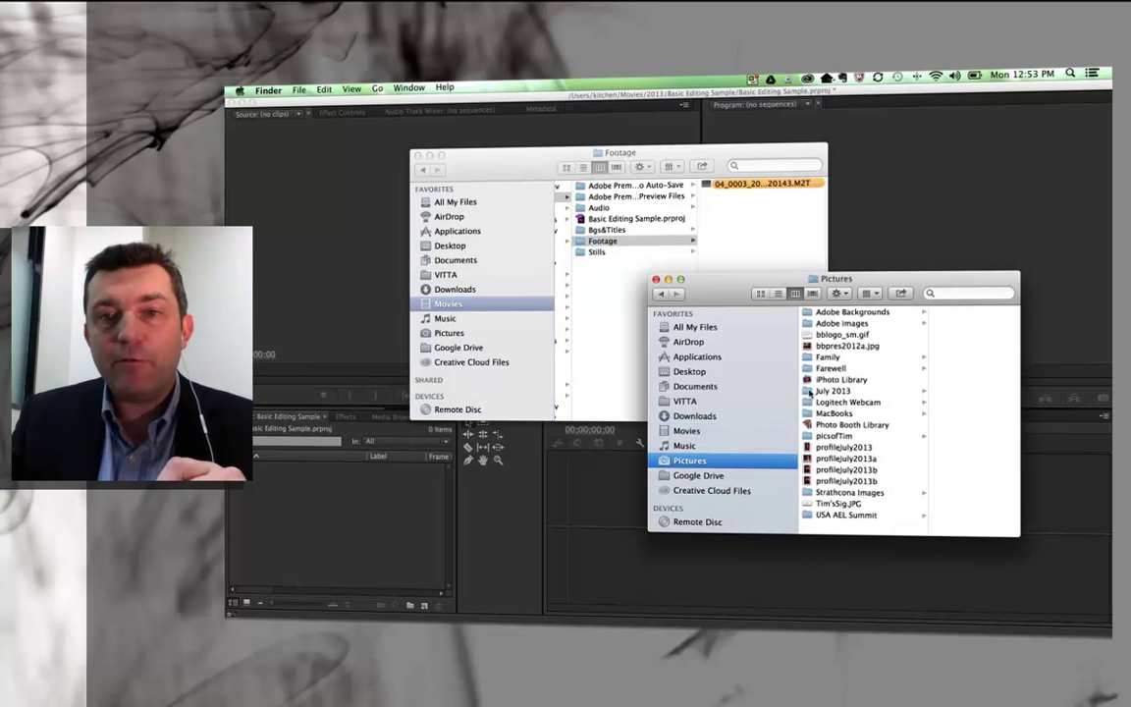
left_click(842, 323)
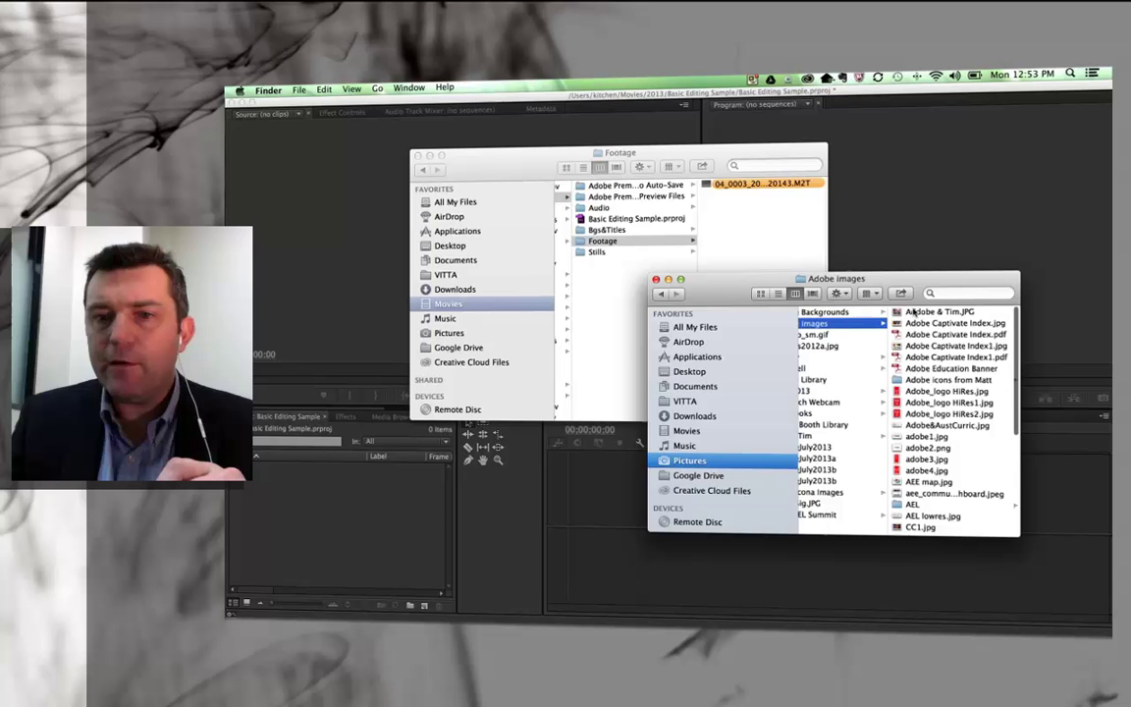
left_click(946, 417)
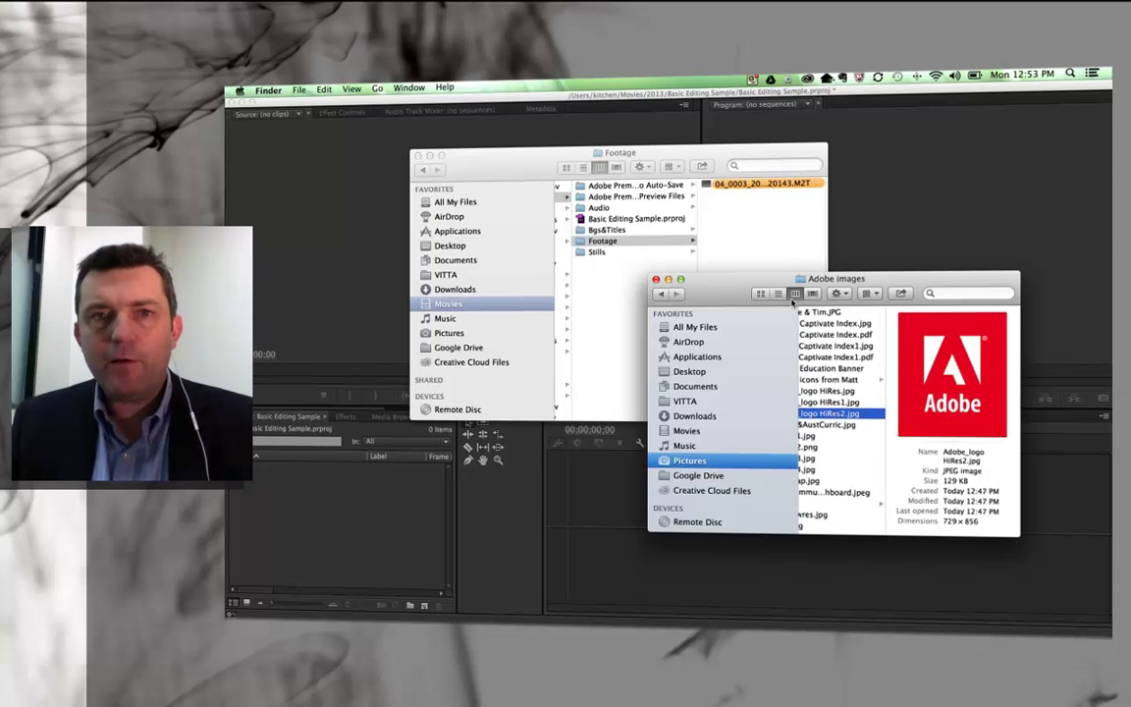
left_click(648, 245)
left_click(648, 253)
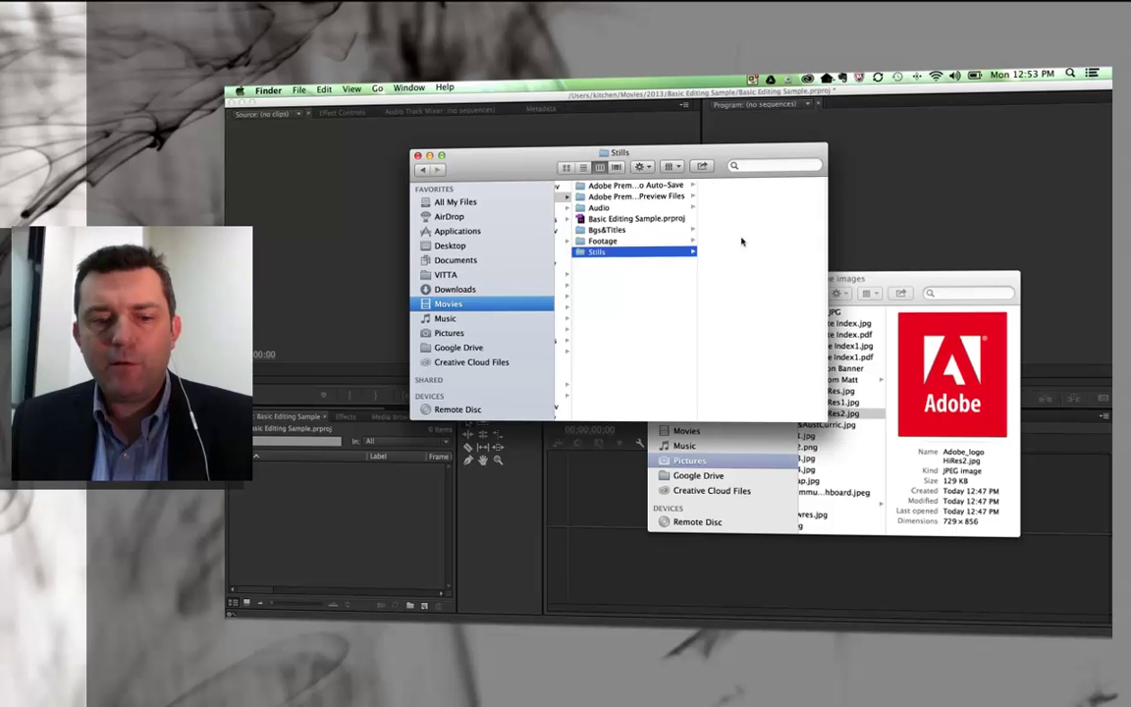
- Copy ELH2.aif from Music > My Backing Tracks > exports into the project's Audio folder
left_click(598, 208)
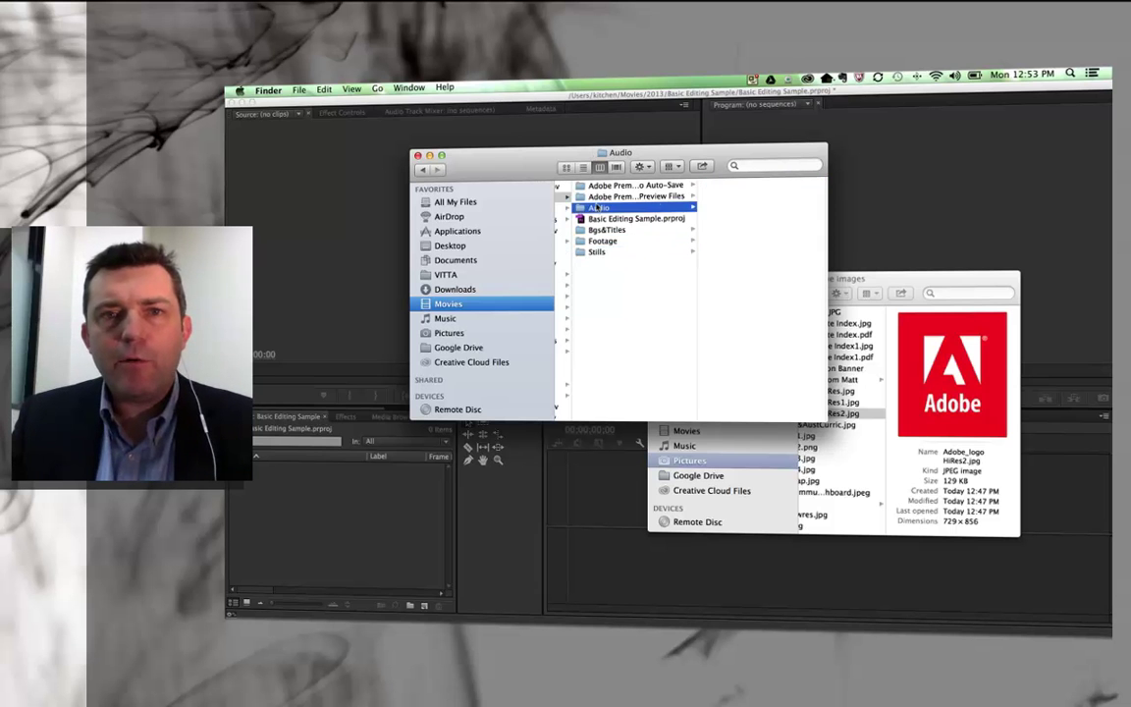
left_click(726, 442)
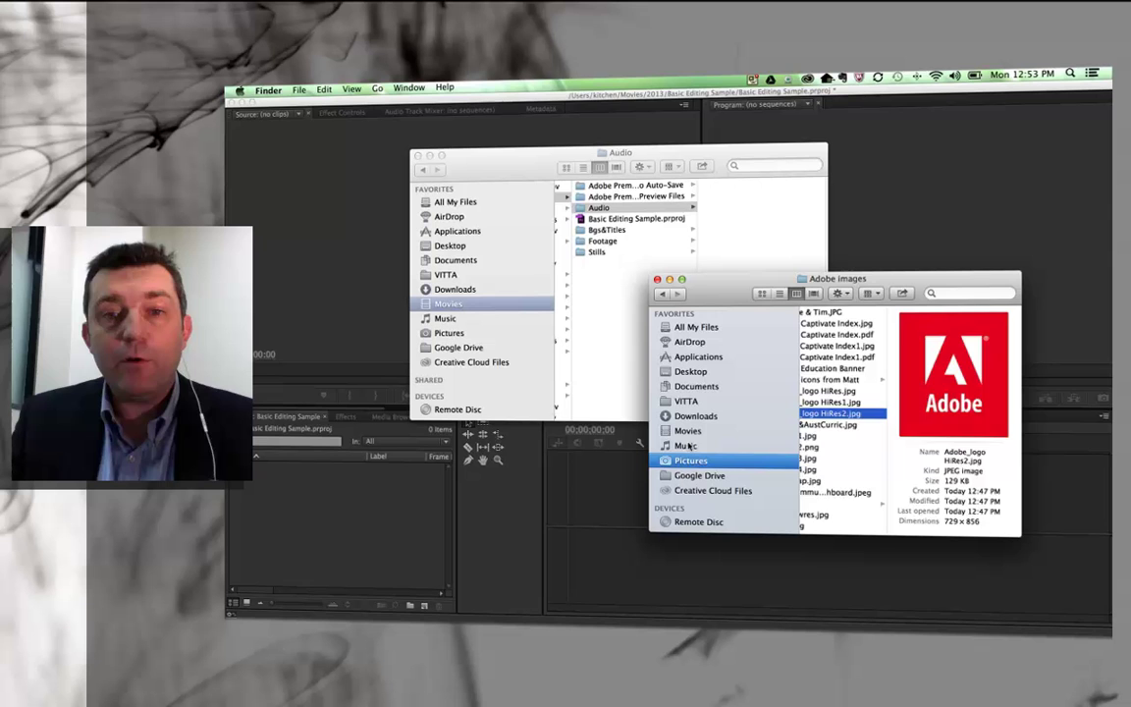
left_click(689, 445)
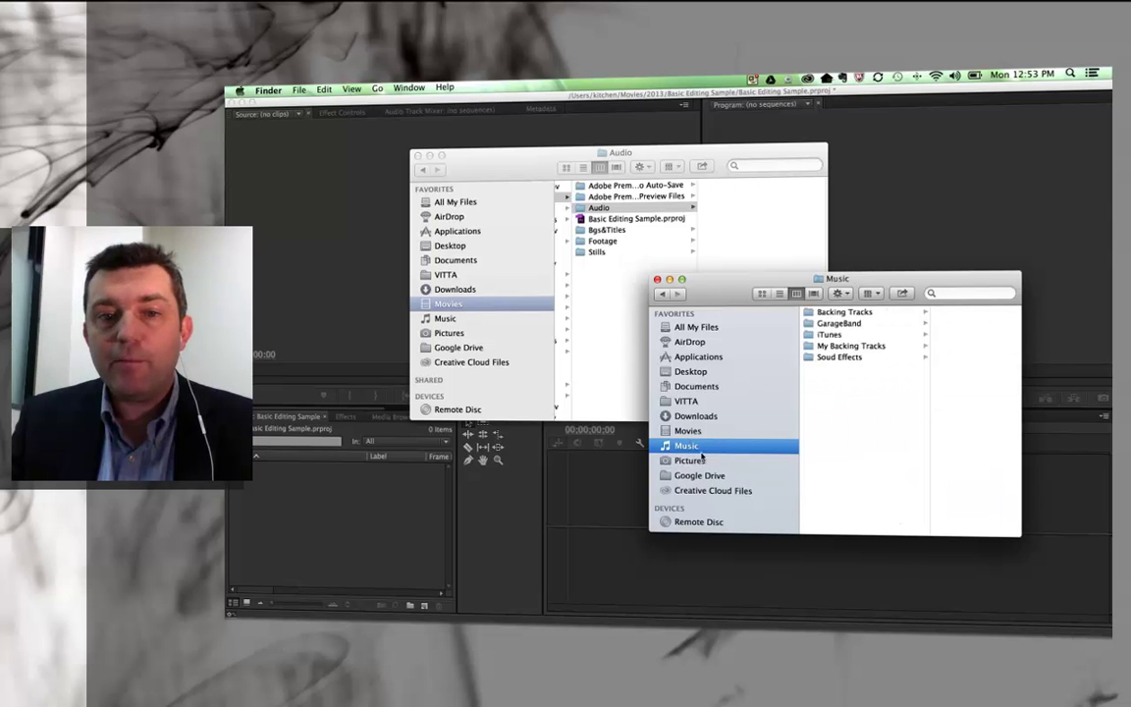
left_click(835, 346)
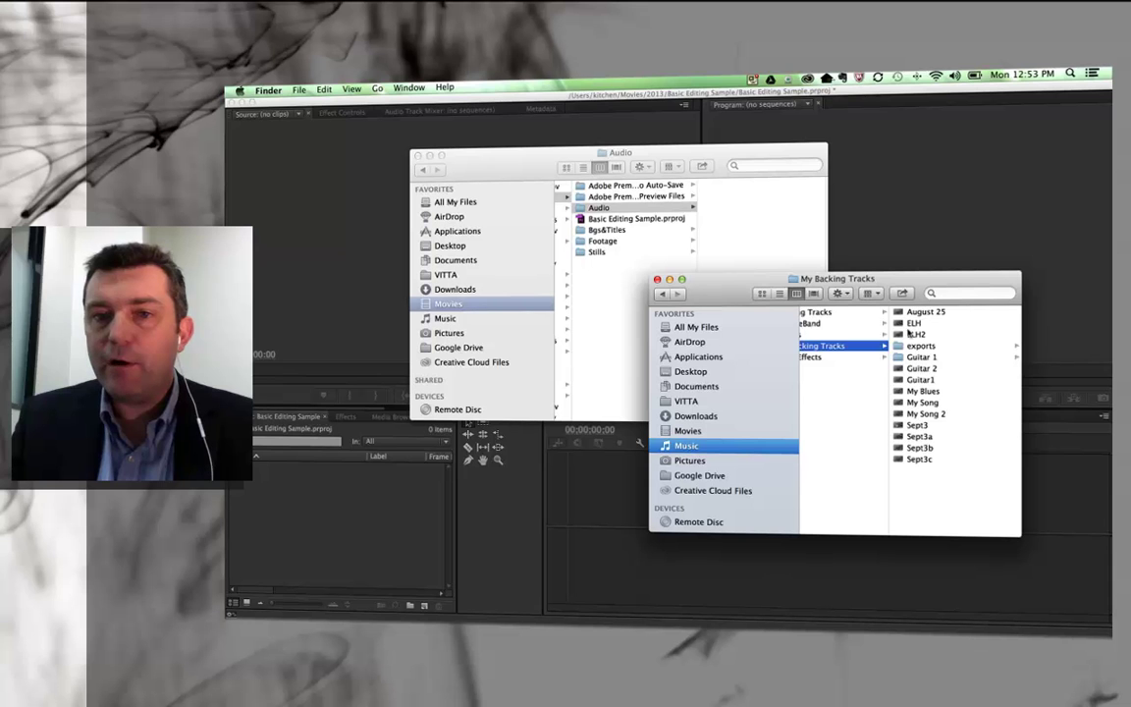
left_click(912, 347)
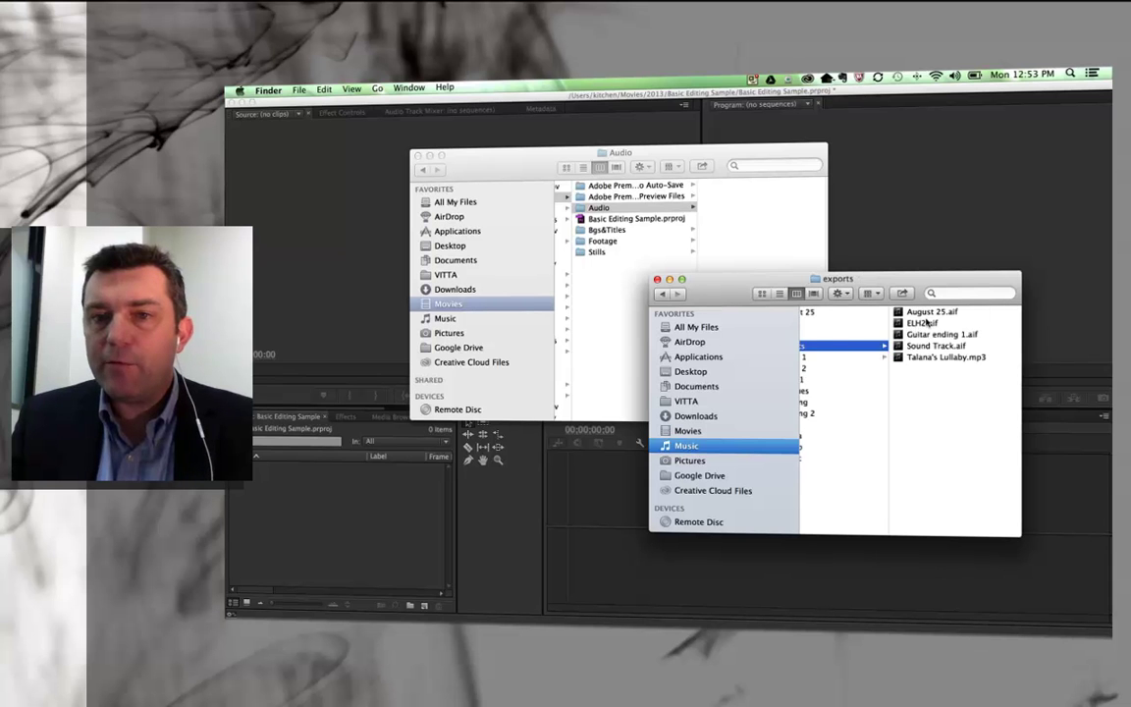
left_click(925, 324)
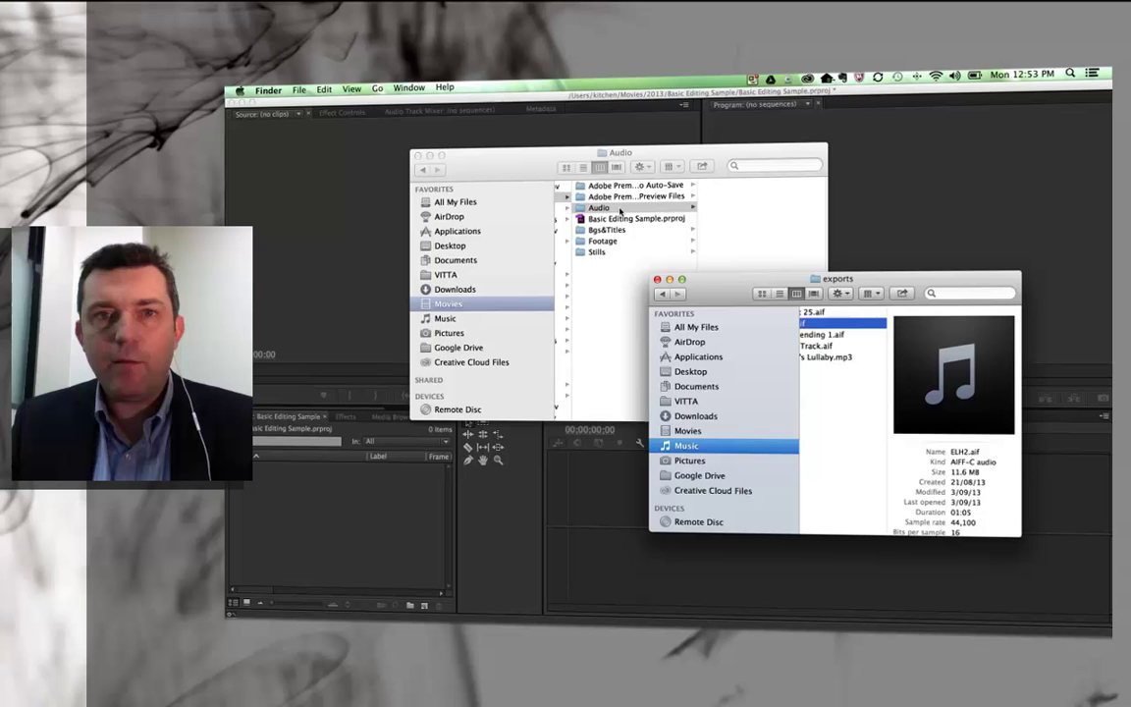
left_click(717, 212)
key("super+v")
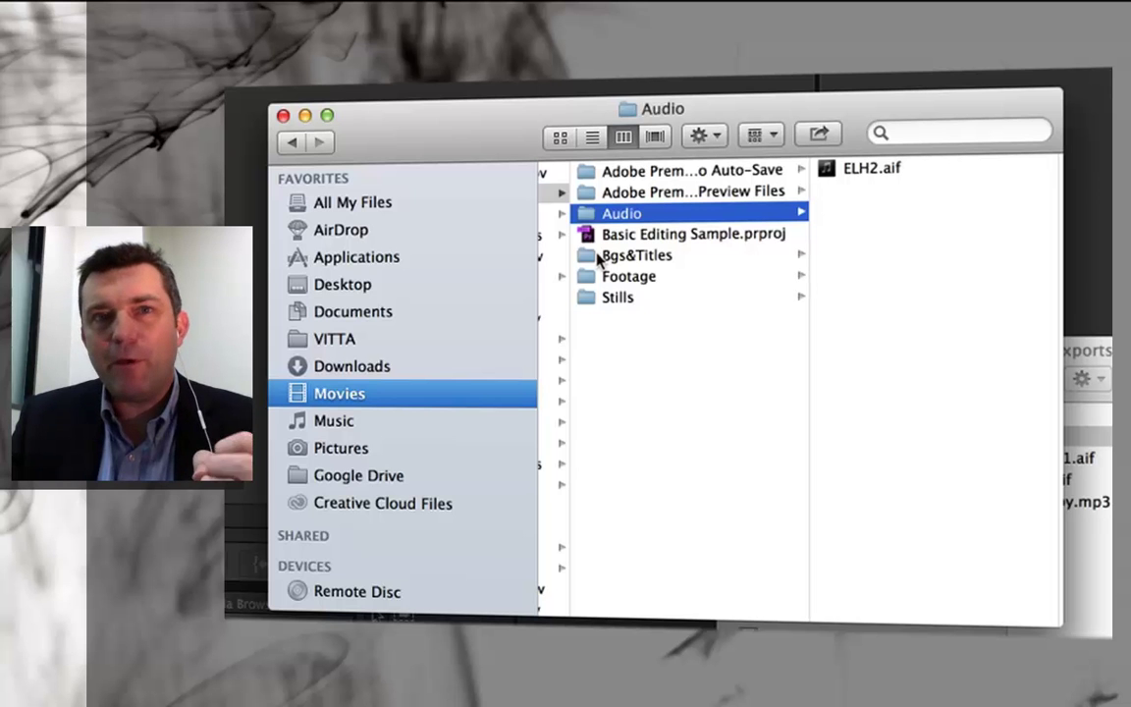
- Go back to the Basic Editing Sample folder and confirm the Audio folder contains ELH2.aif
scroll(638, 252, "left", 5)
left_click(626, 192)
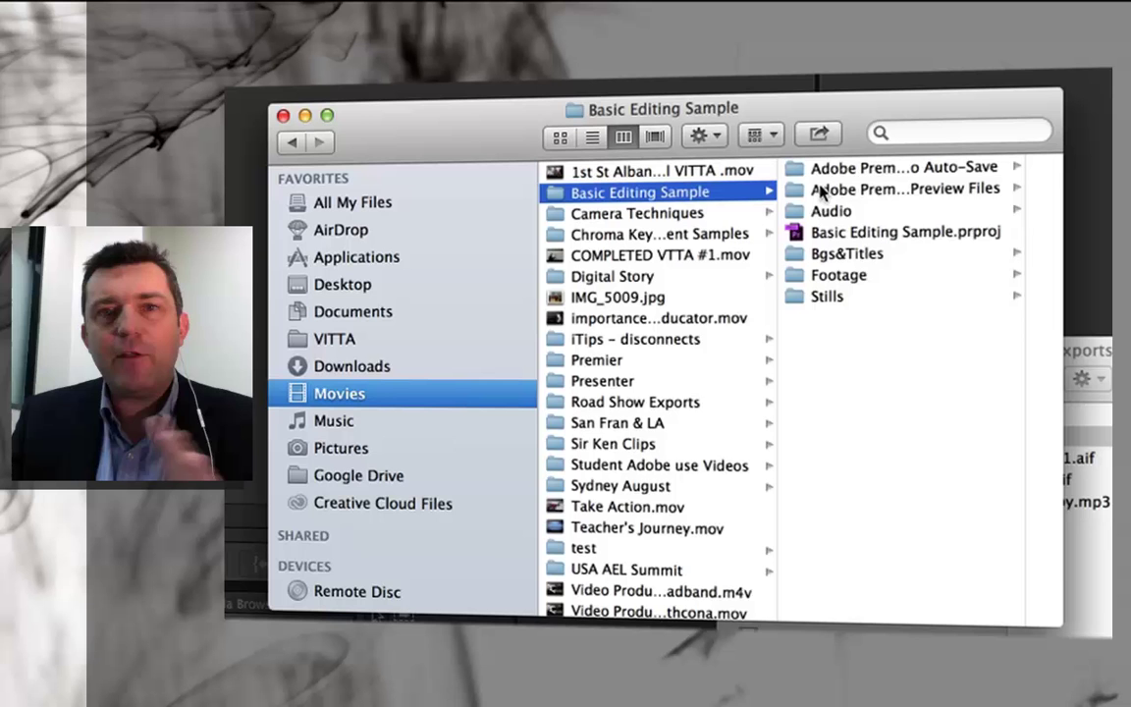
left_click(860, 210)
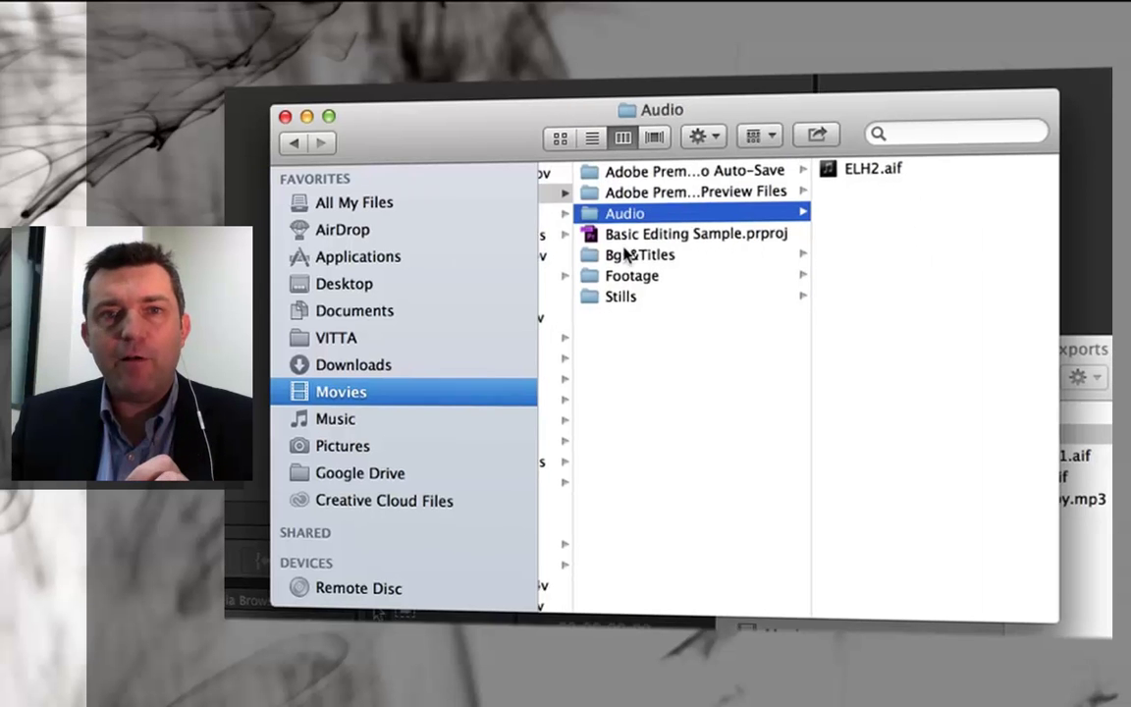
left_click(625, 252)
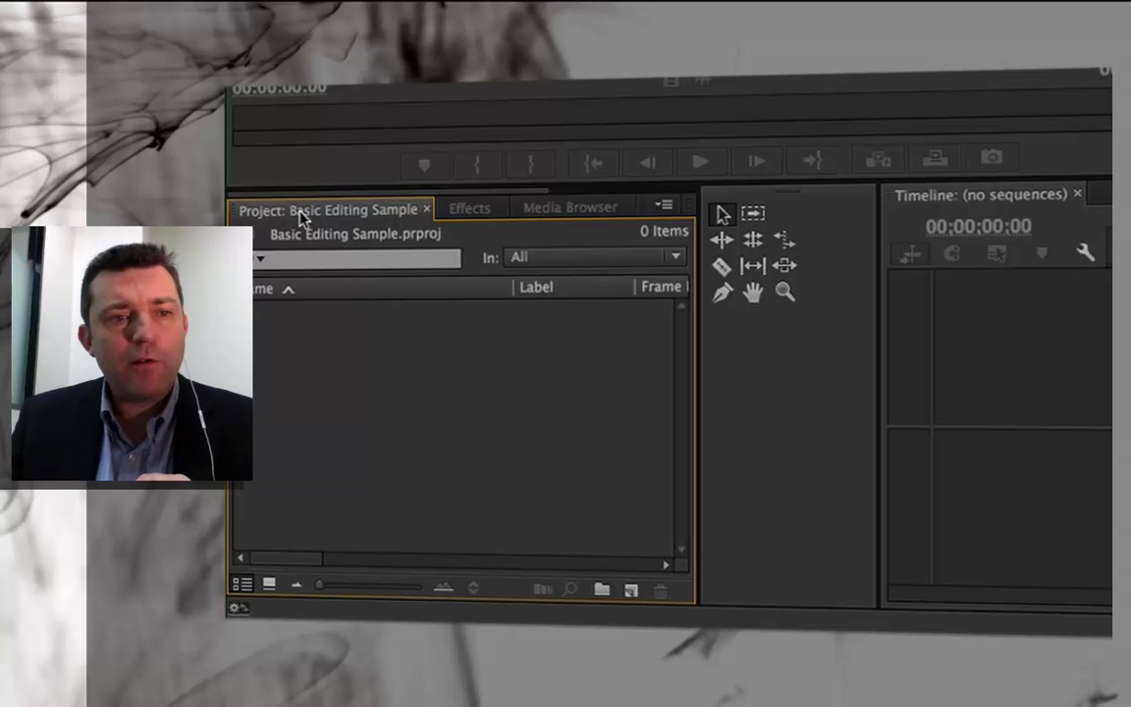
- Import the Footage, Audio, Stills and Bgs&Titles folders from Movies/2013/Basic Editing Sample as bins
right_click(290, 346)
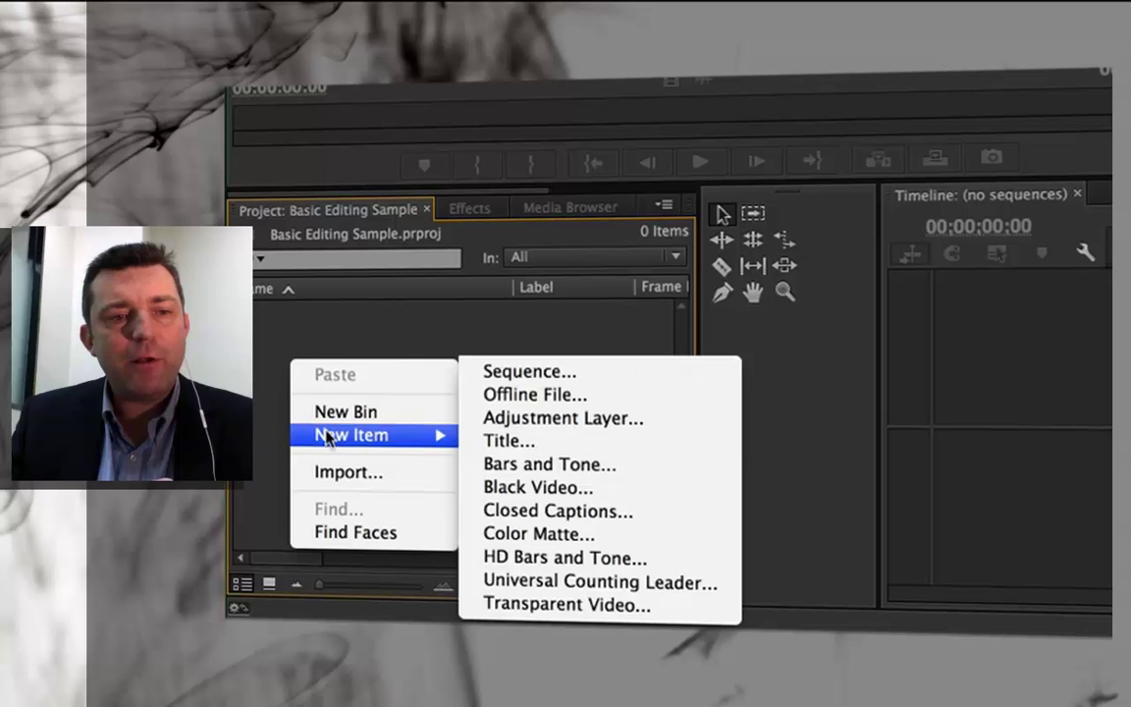
left_click(330, 472)
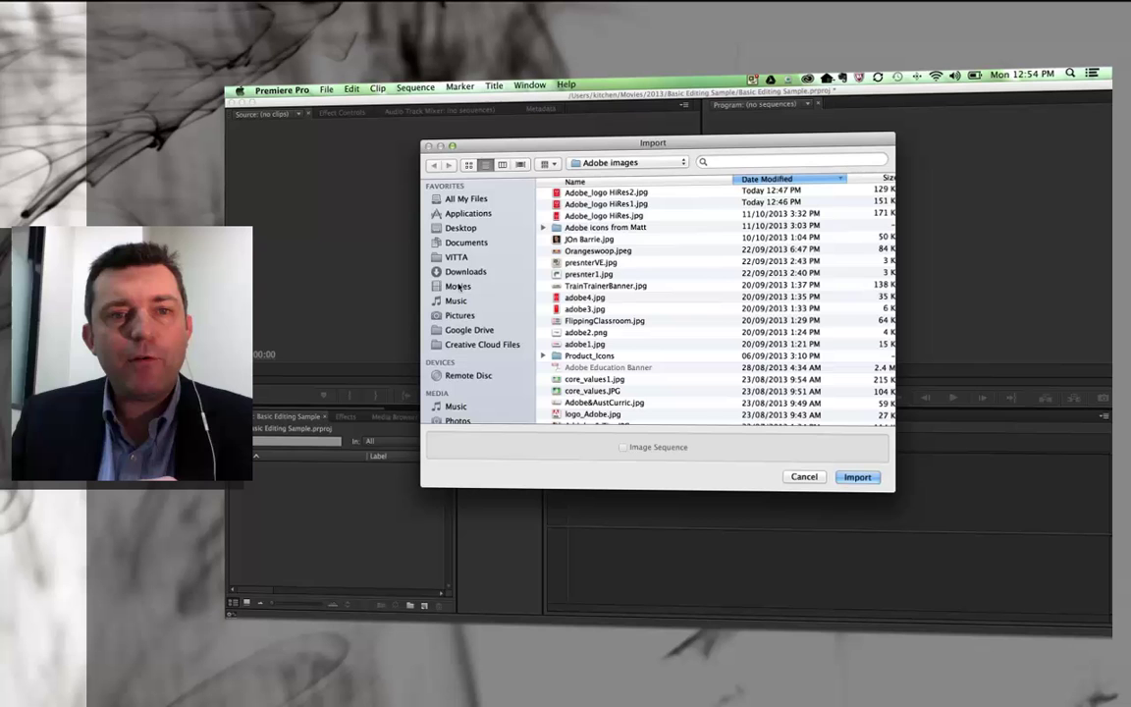
left_click(455, 286)
left_click(557, 205)
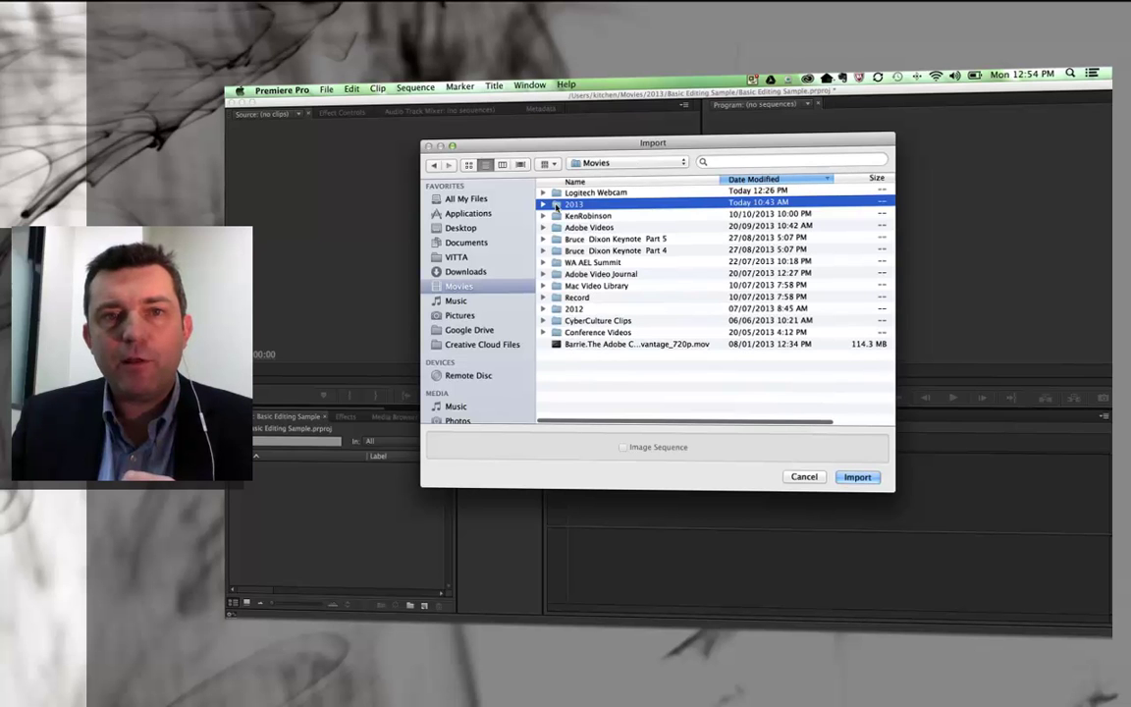
double_click(566, 203)
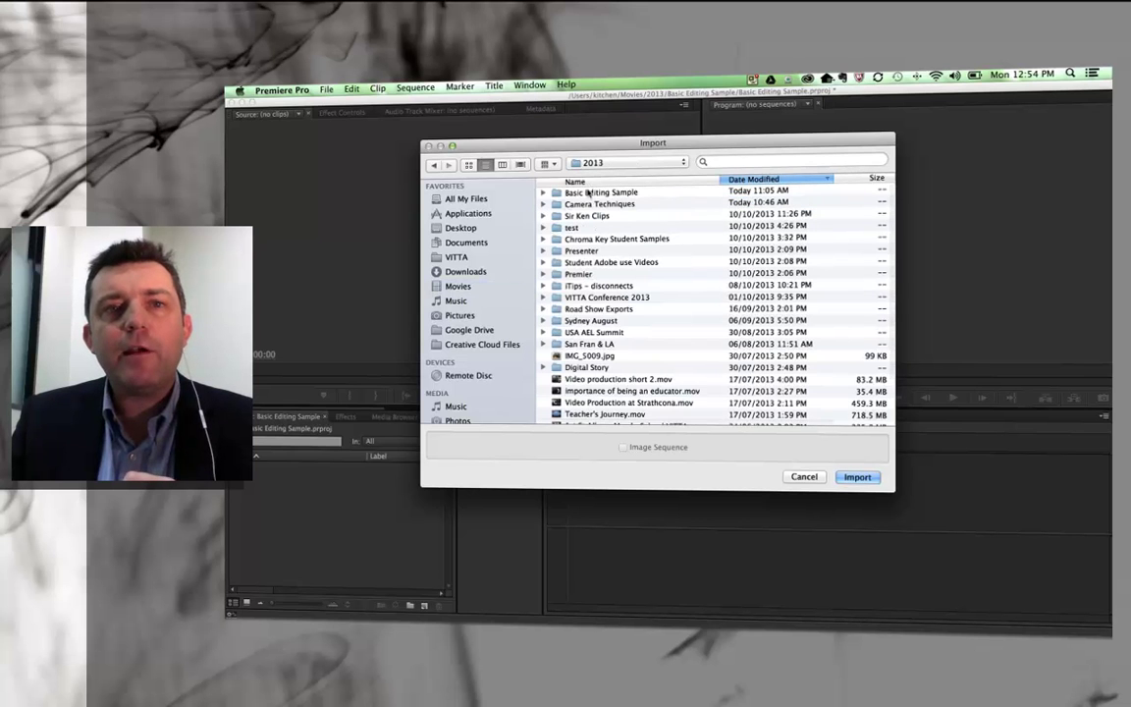
left_click(544, 193)
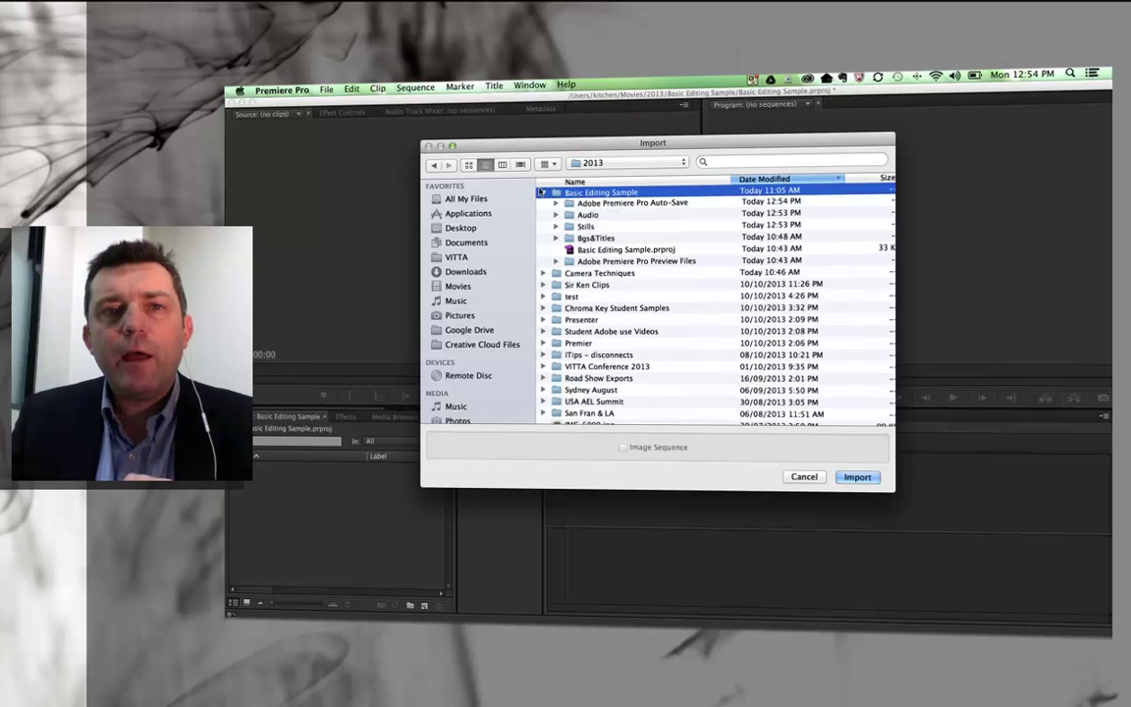
left_click(588, 204)
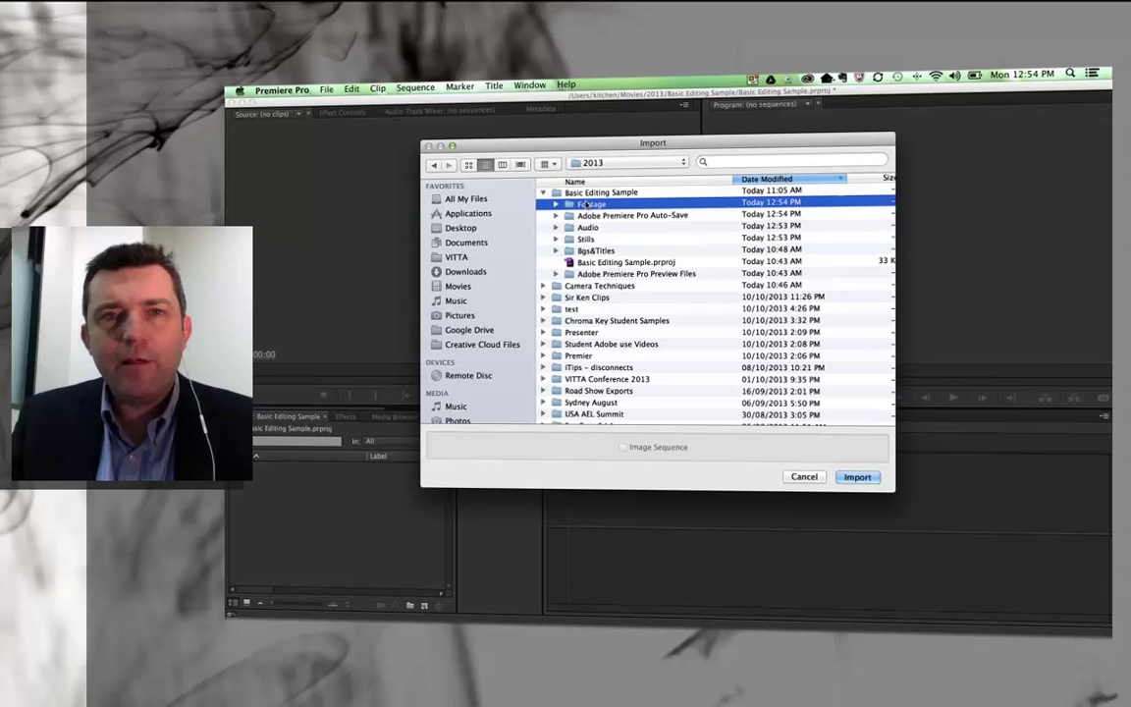
left_click(577, 226, "super")
left_click(584, 238, "super")
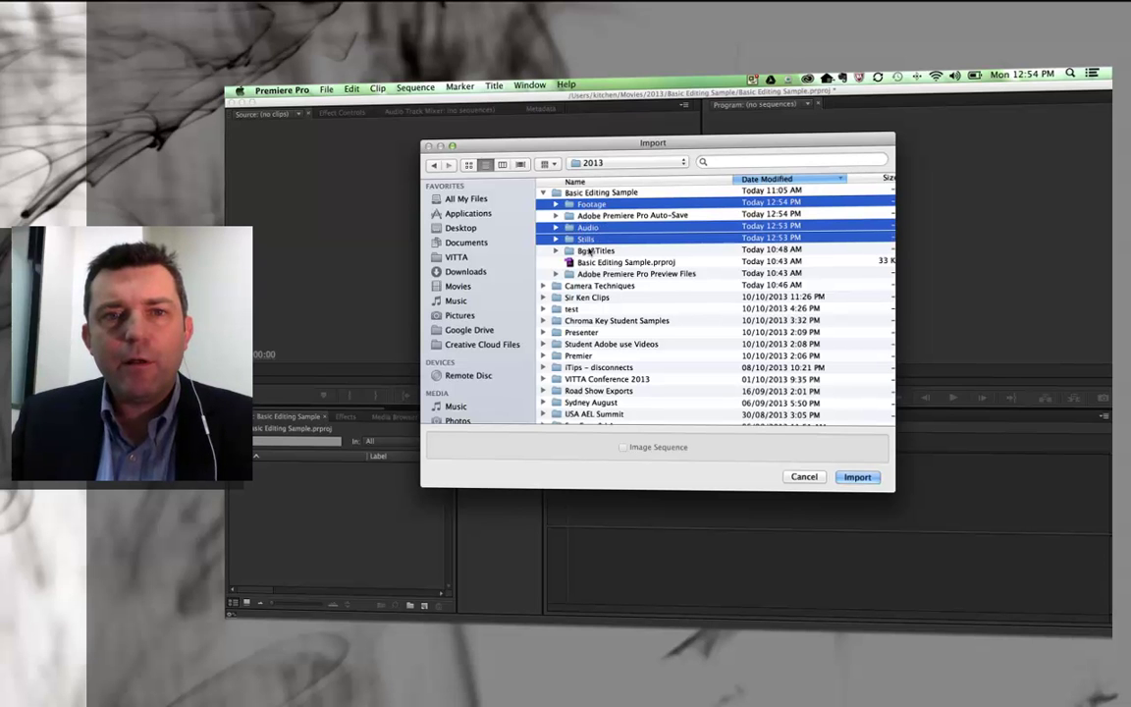
left_click(589, 252, "super")
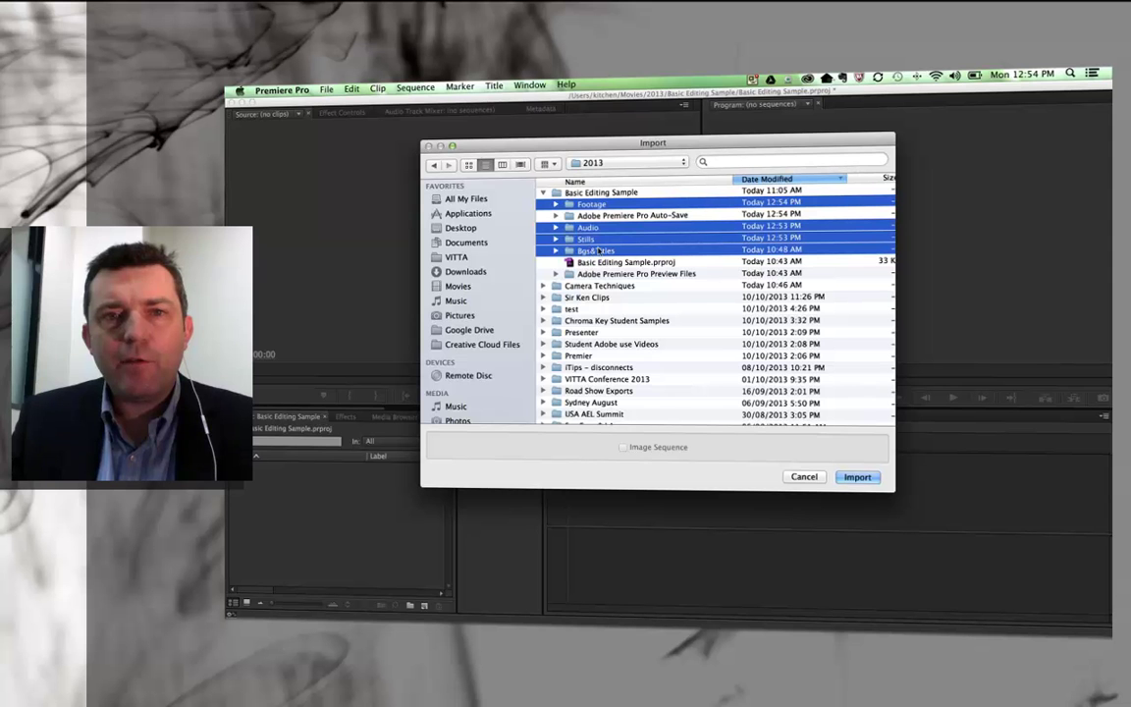
left_click(848, 476)
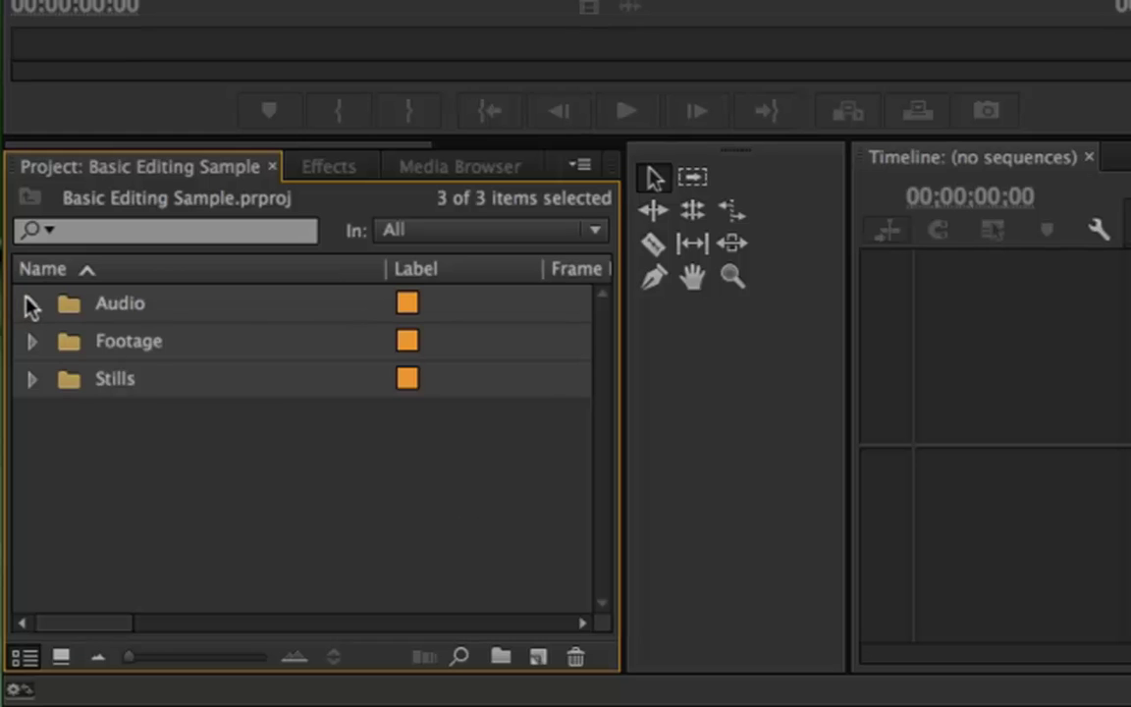
- Expand the Audio, Footage and Stills bins to reveal ELH2.aif, the 04_0003 clip and Adobe_logo HiRes2.jpg
left_click(31, 304)
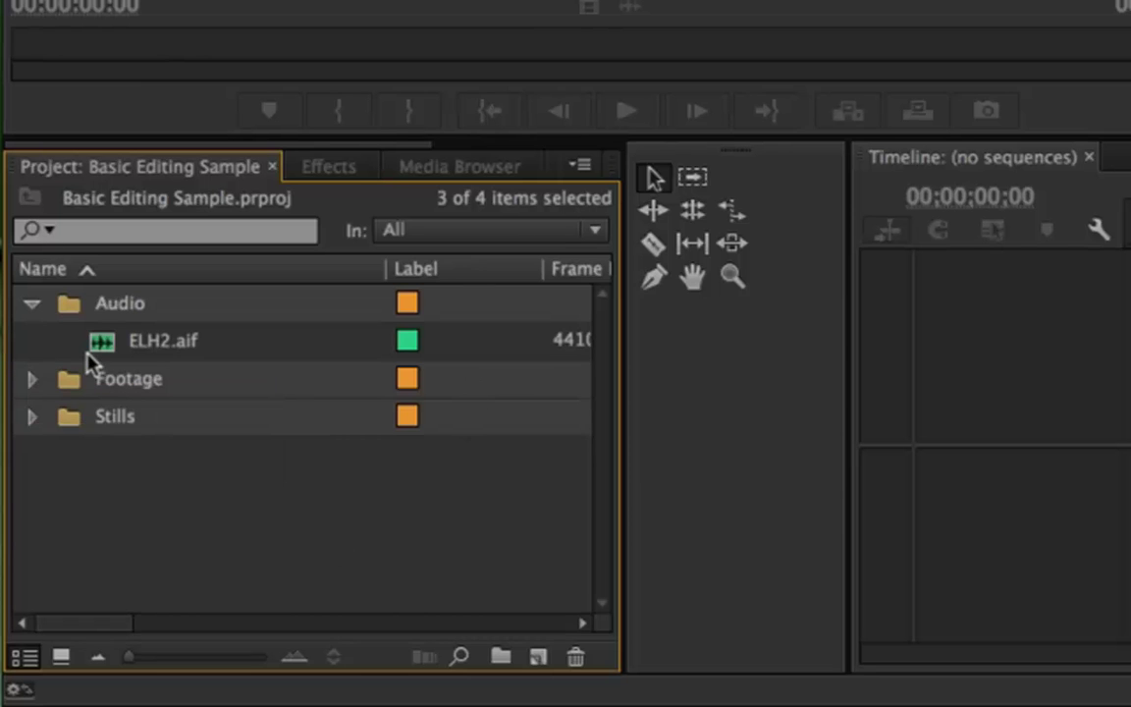
left_click(31, 379)
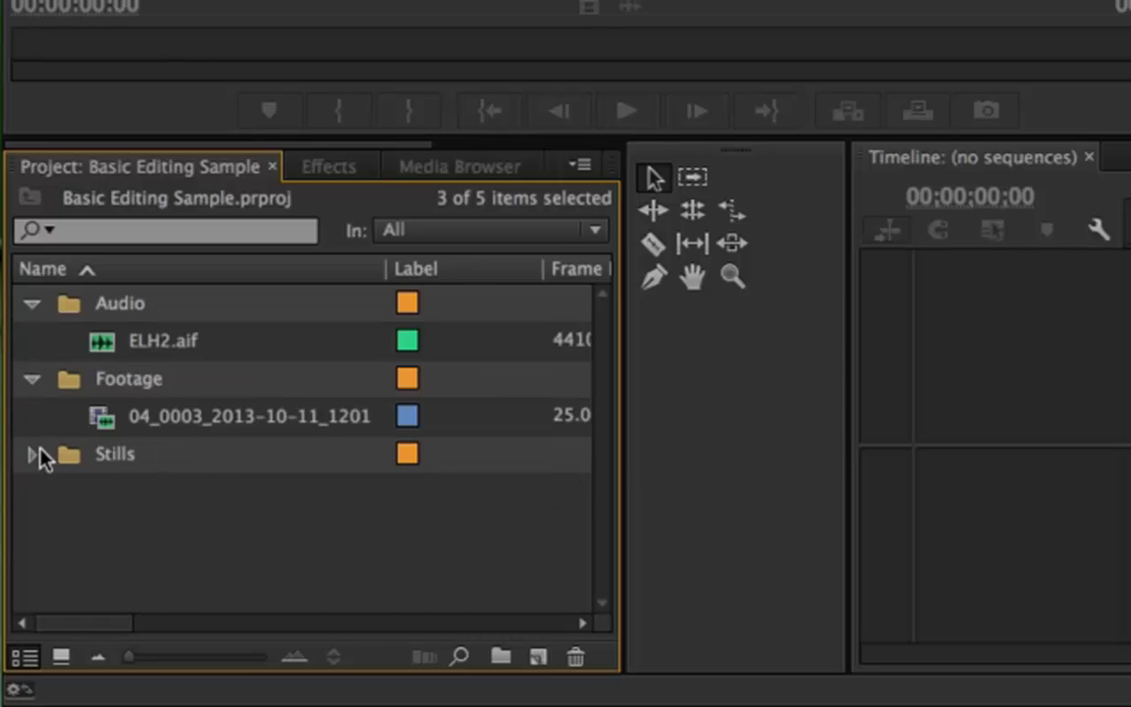
left_click(32, 453)
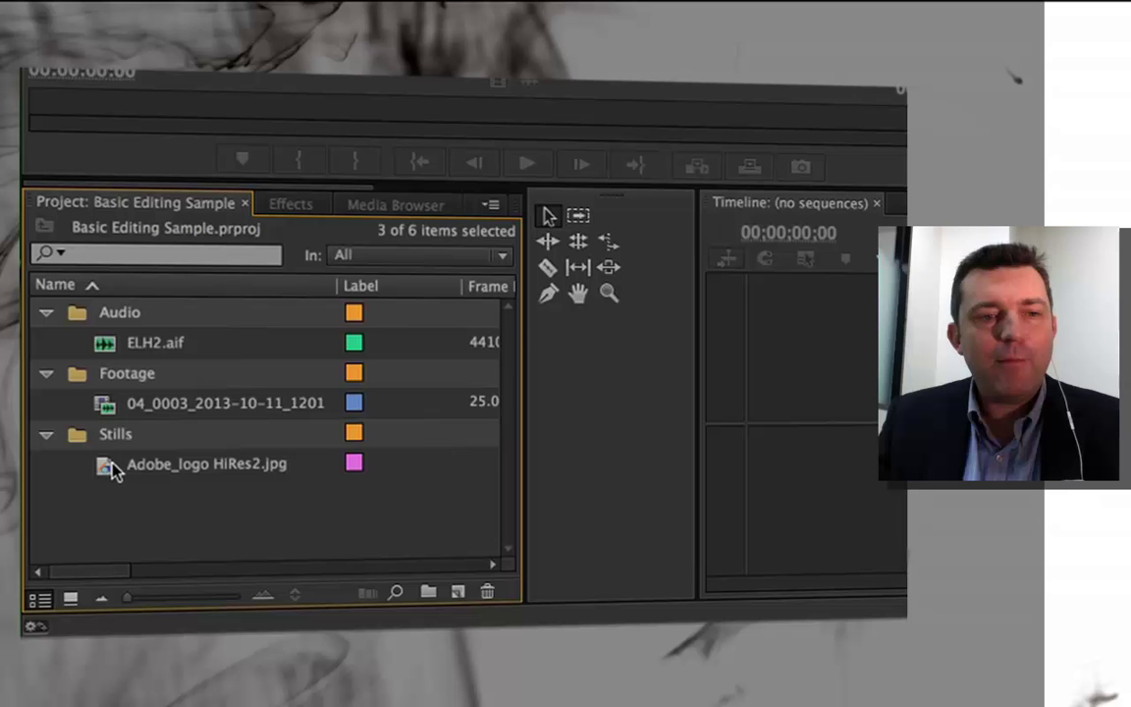
- Open the 04_0003 video clip in the Source monitor and jump to later points in it
double_click(105, 405)
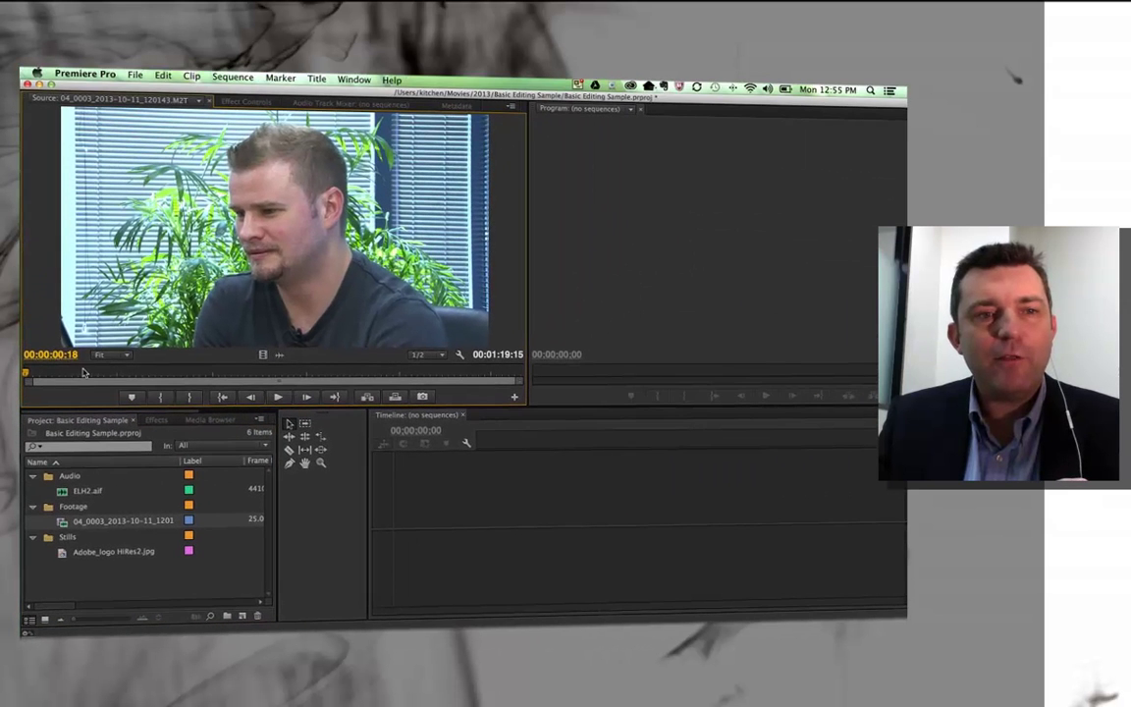
left_click(126, 372)
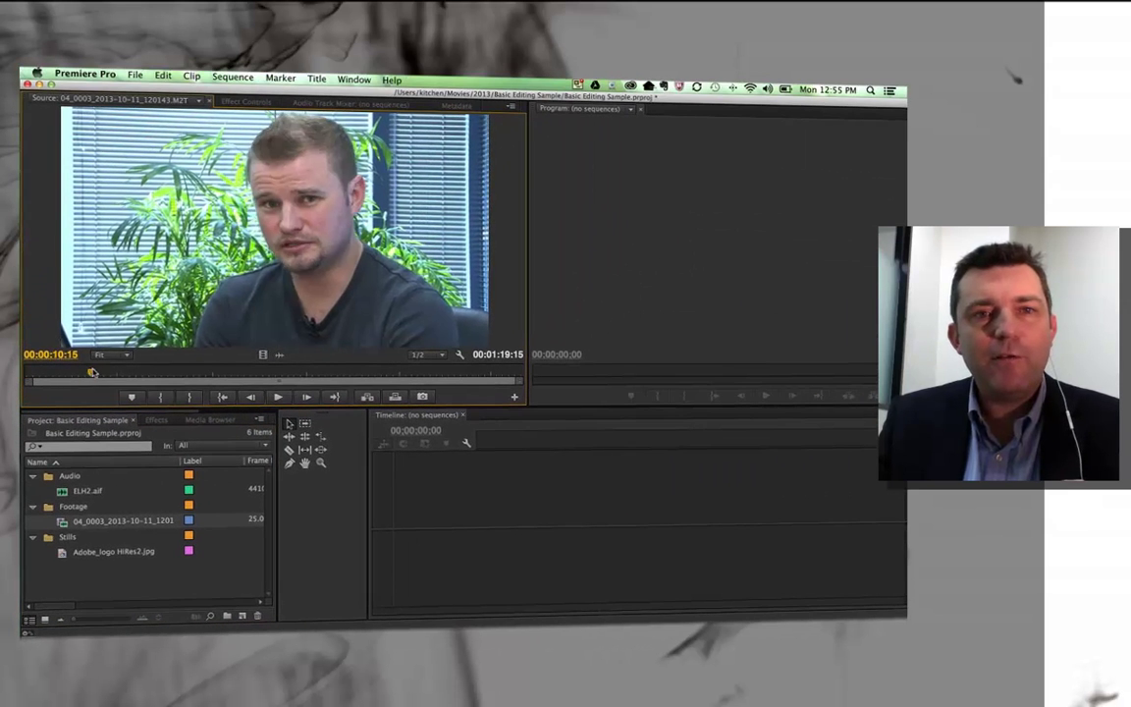
left_click(208, 370)
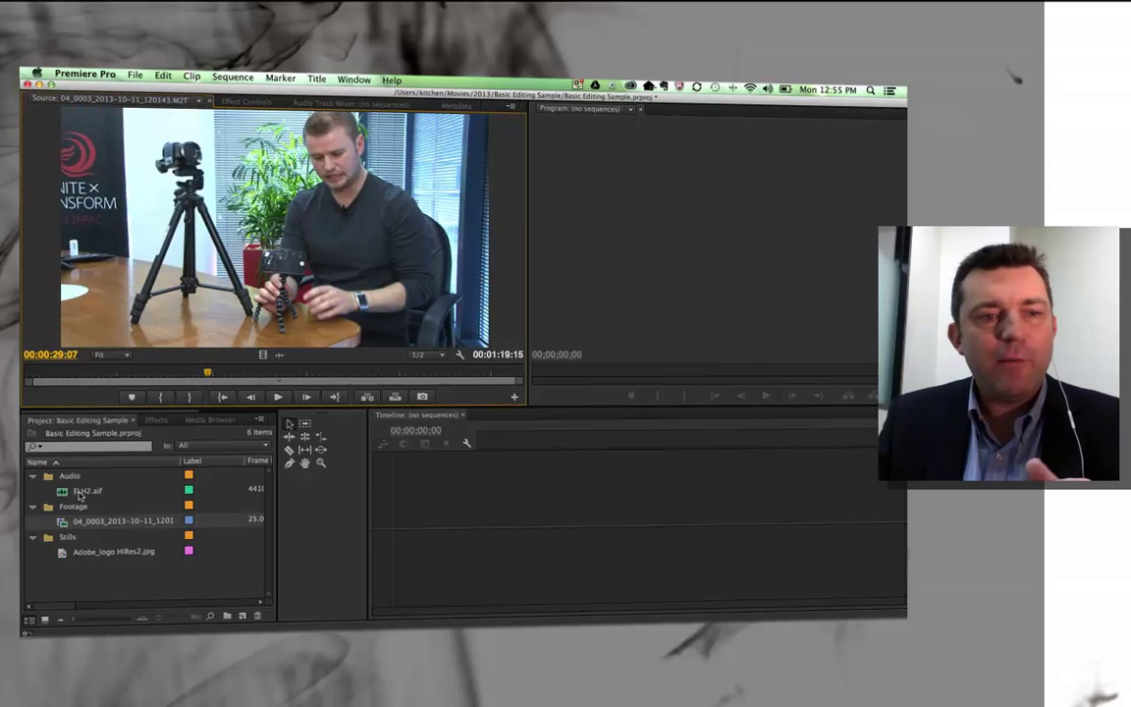
- Play ELH2.aif in the Source monitor, then load the Adobe_logo HiRes2.jpg still
double_click(61, 490)
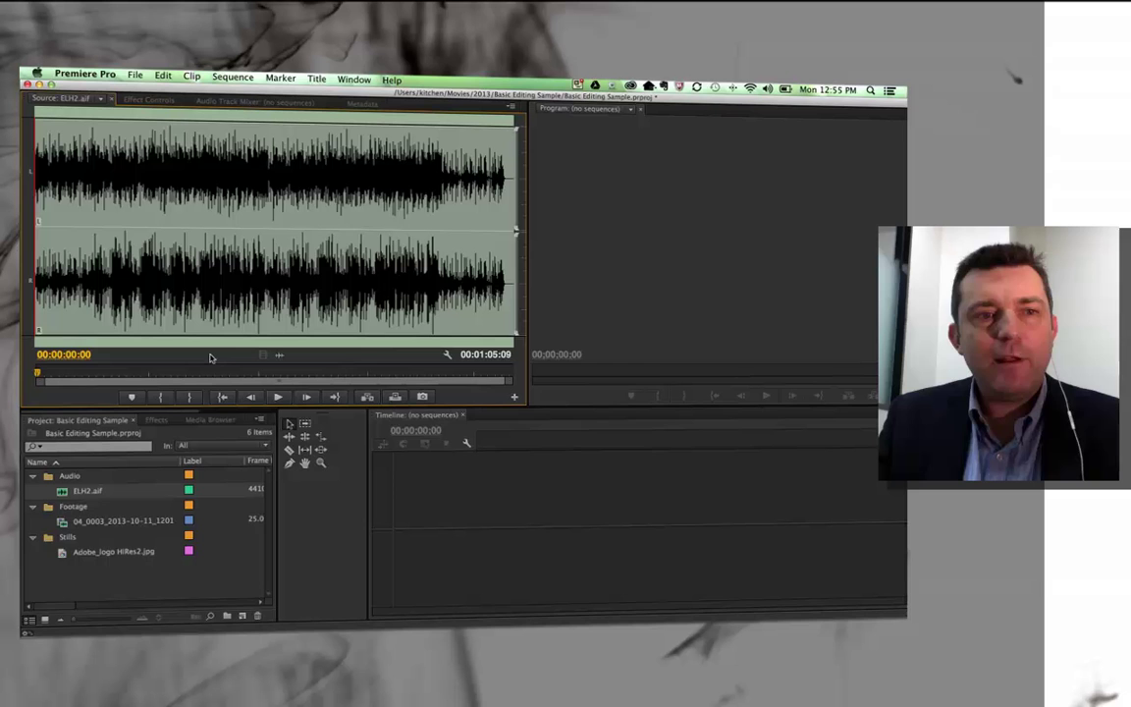
left_click(278, 396)
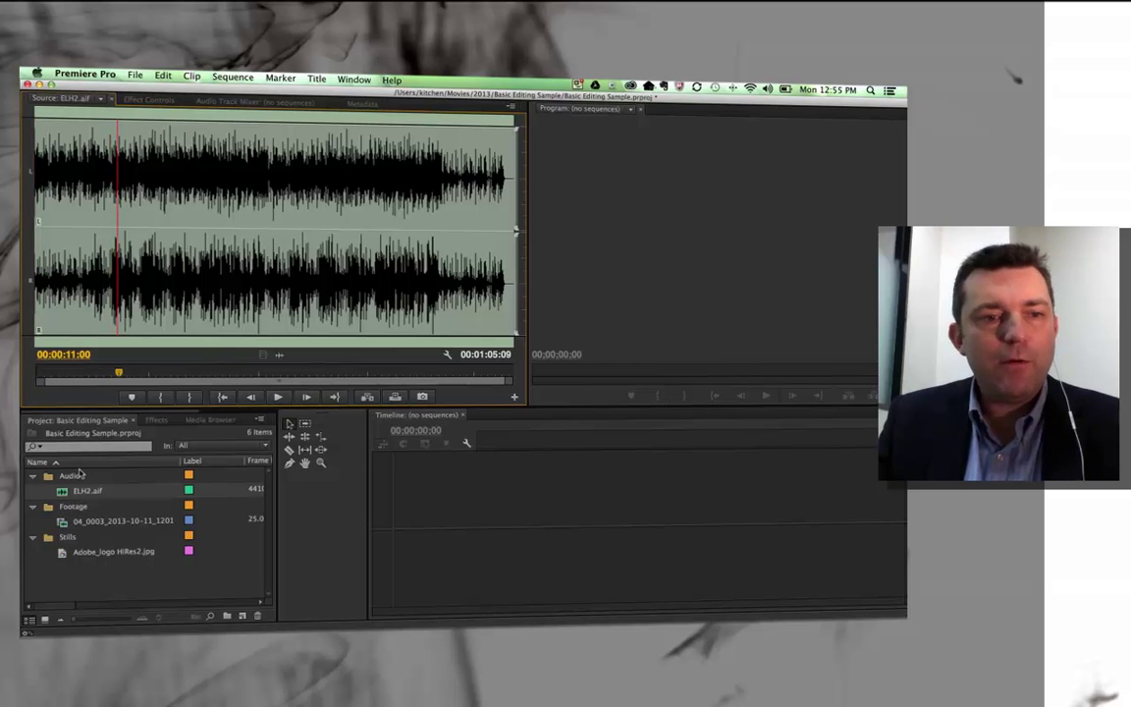
double_click(61, 552)
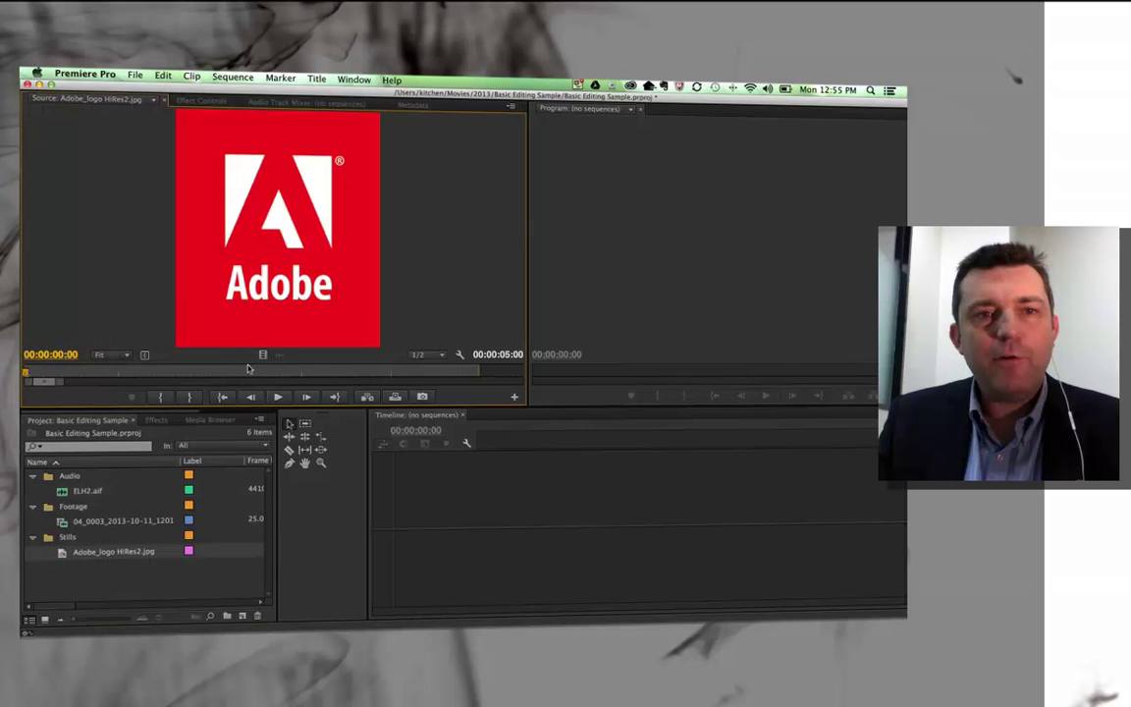